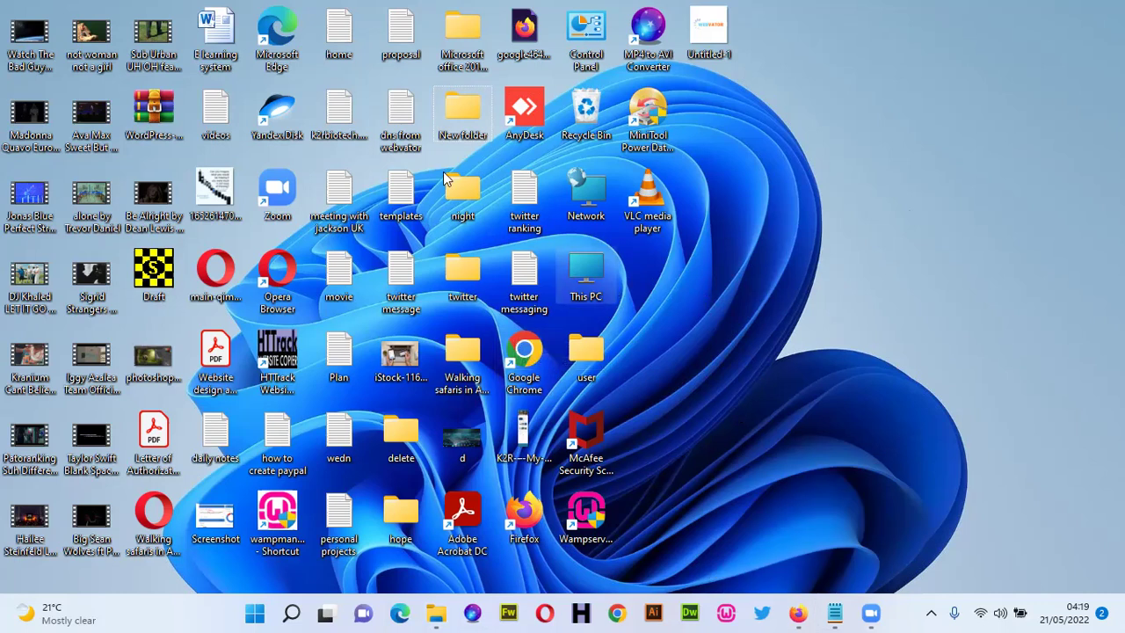
- Open the desktop New folder and step through clips 1, 2 and the MP3
{"action": "double_click", "coordinate": [464, 121]}
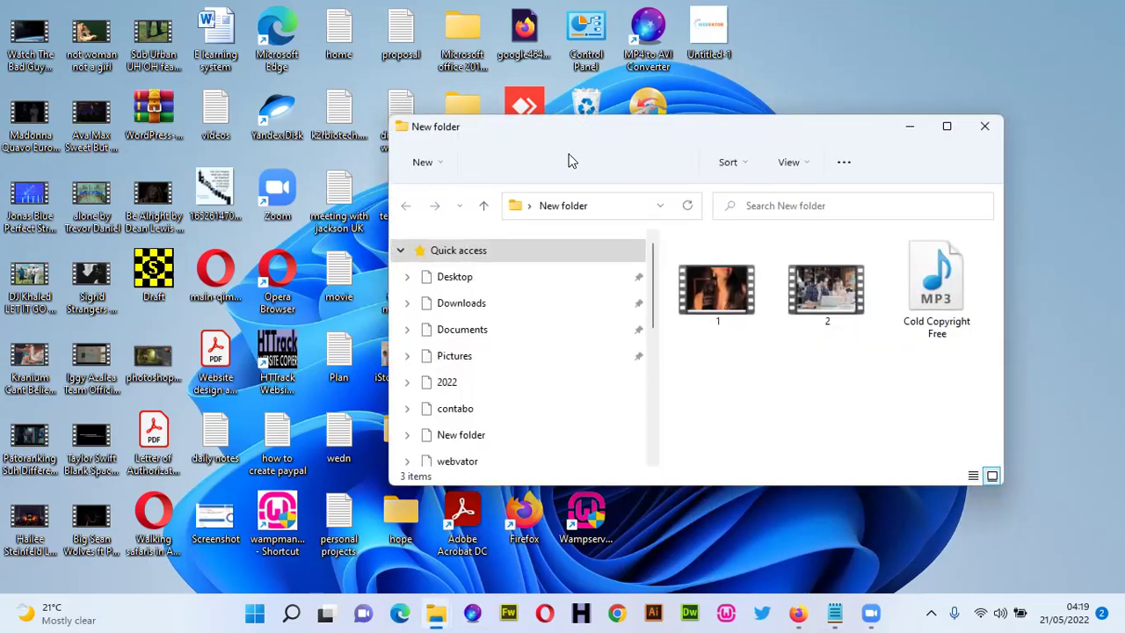
{"action": "left_click", "coordinate": [986, 131]}
{"action": "double_click", "coordinate": [475, 101]}
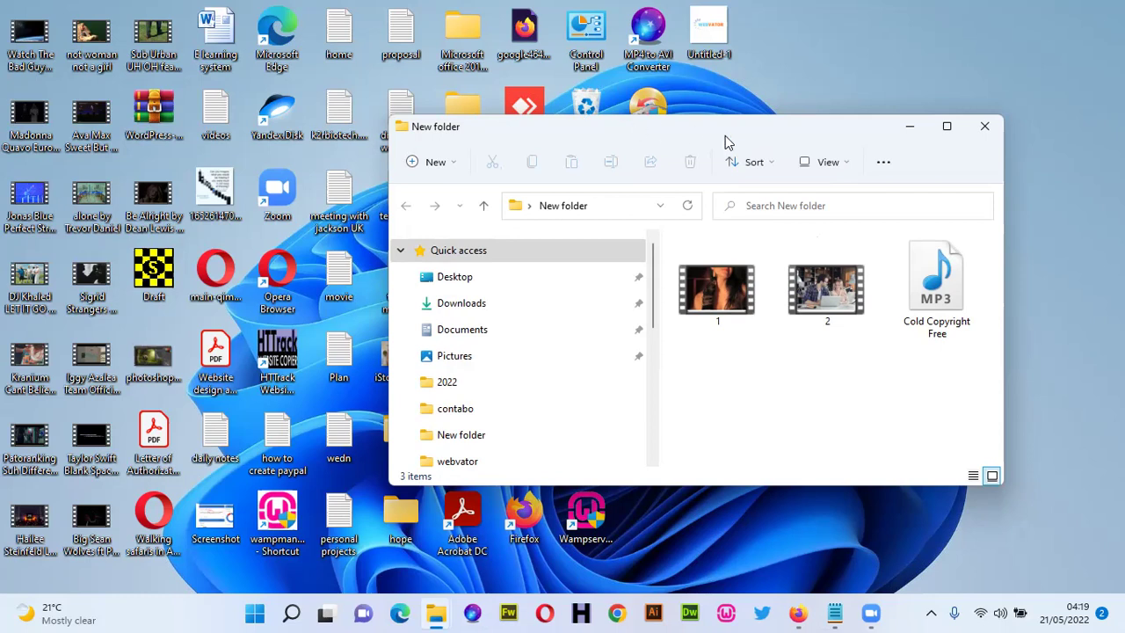
{"action": "key", "text": "Right"}
{"action": "key", "text": "Right"}
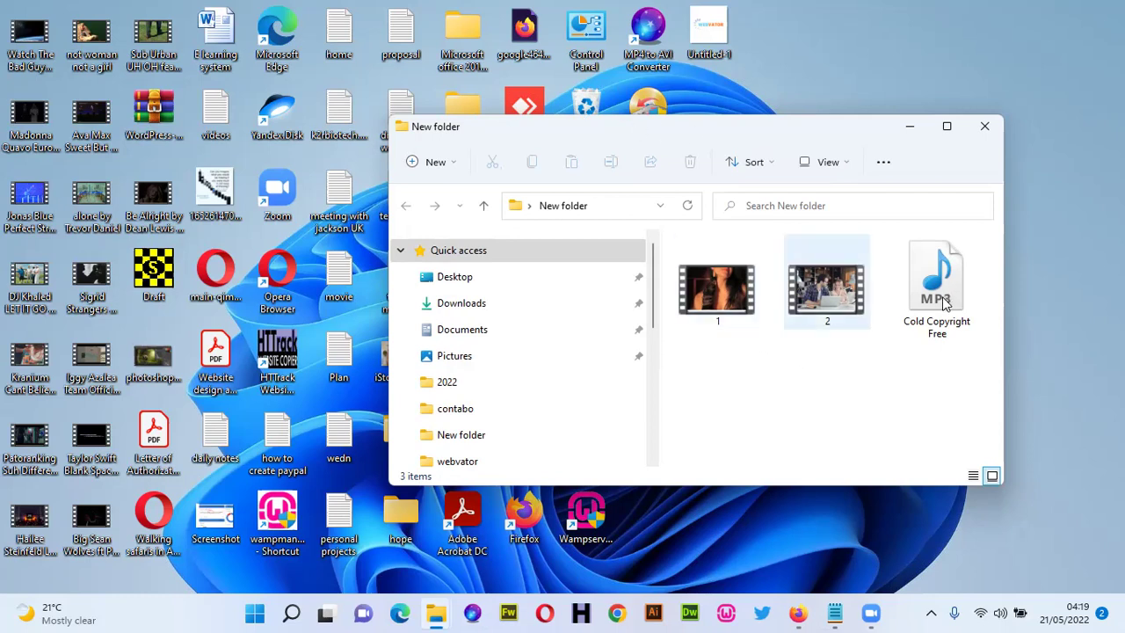
{"action": "key", "text": "Left"}
{"action": "key", "text": "Left"}
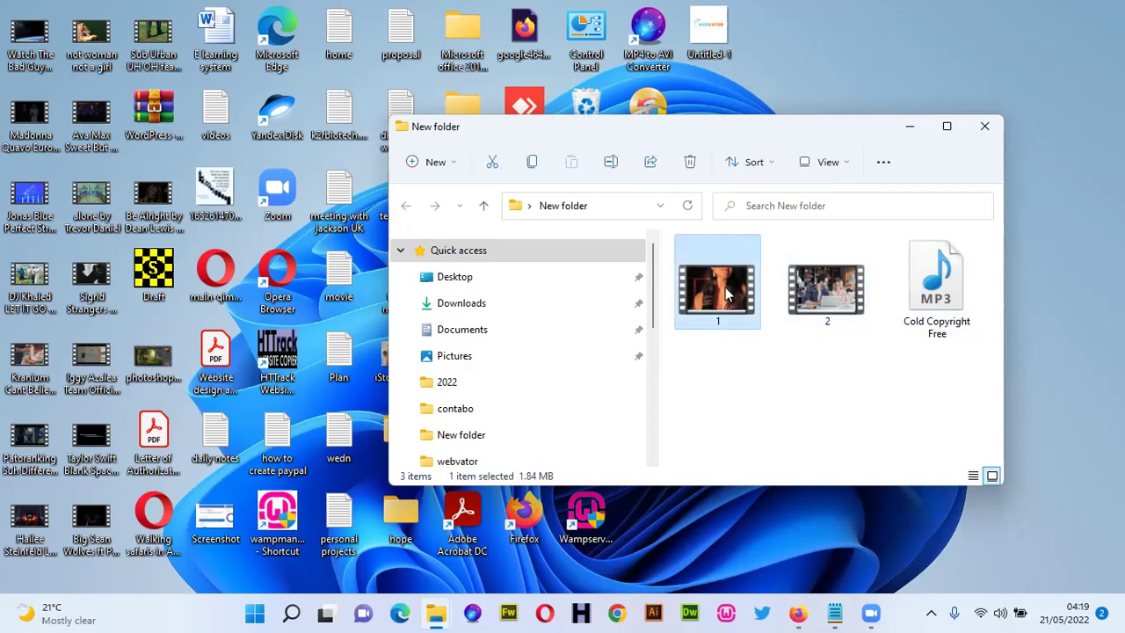
{"action": "key", "text": "Right"}
{"action": "key", "text": "Left"}
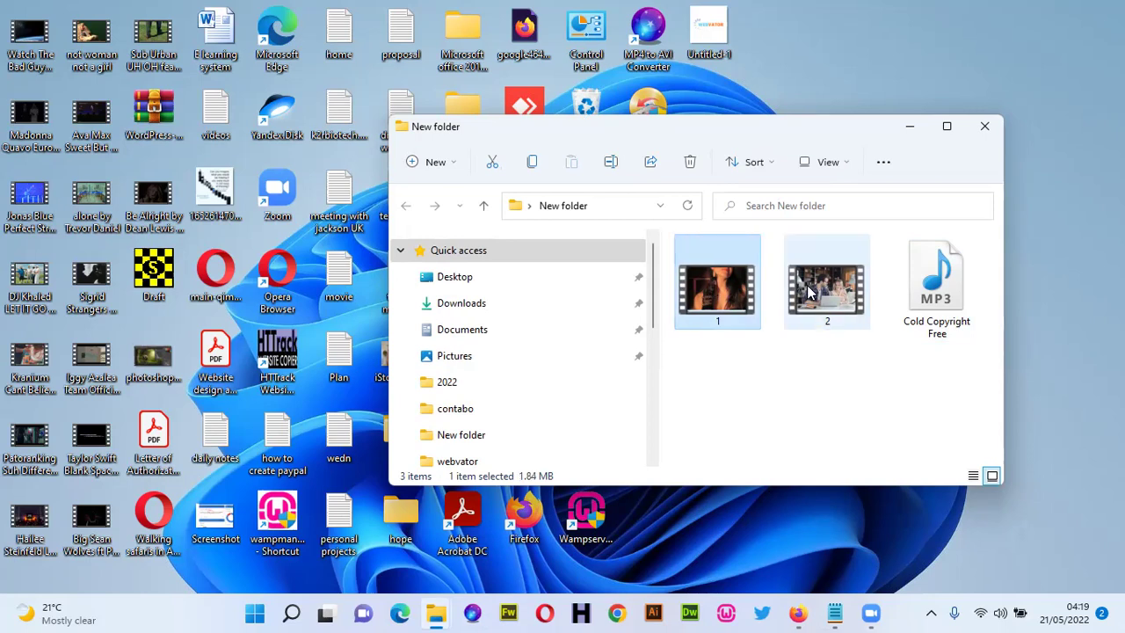
{"action": "key", "text": "Right"}
{"action": "key", "text": "Right"}
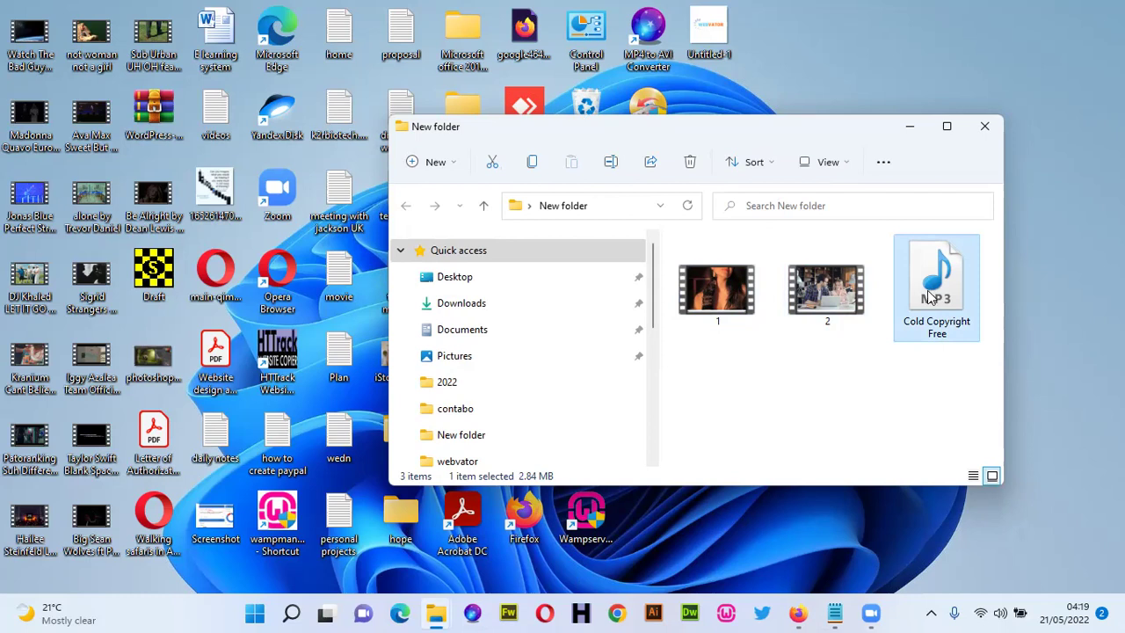
{"action": "left_click", "coordinate": [984, 129]}
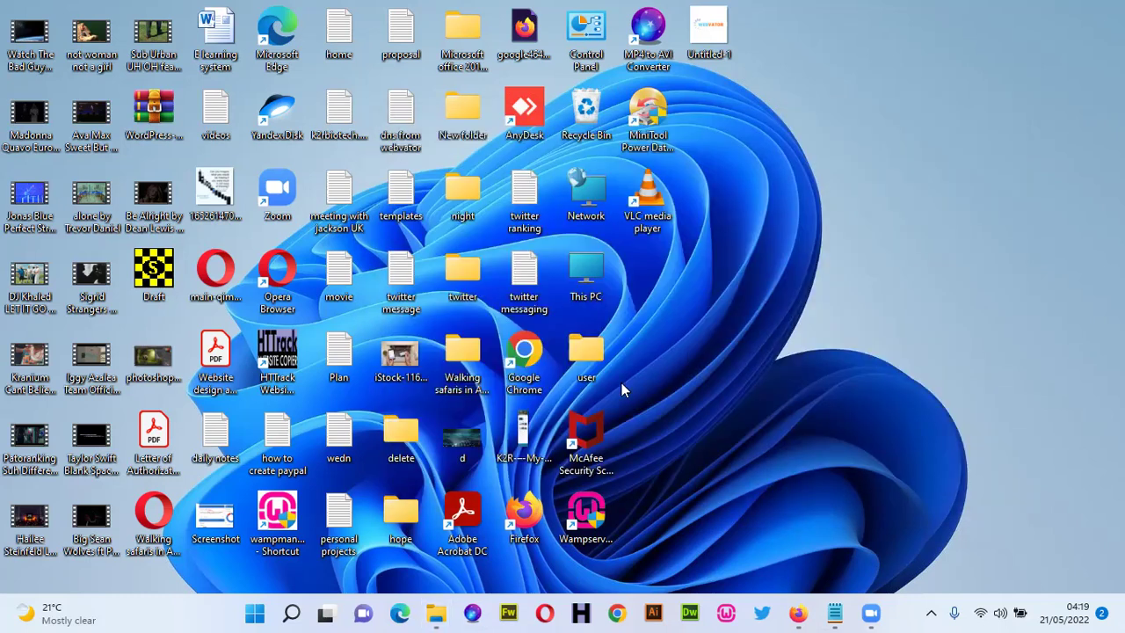
- Search the Start menu for 'video ed', then dismiss the Start menu
{"action": "left_click", "coordinate": [250, 613]}
{"action": "type", "text": "video ed"}
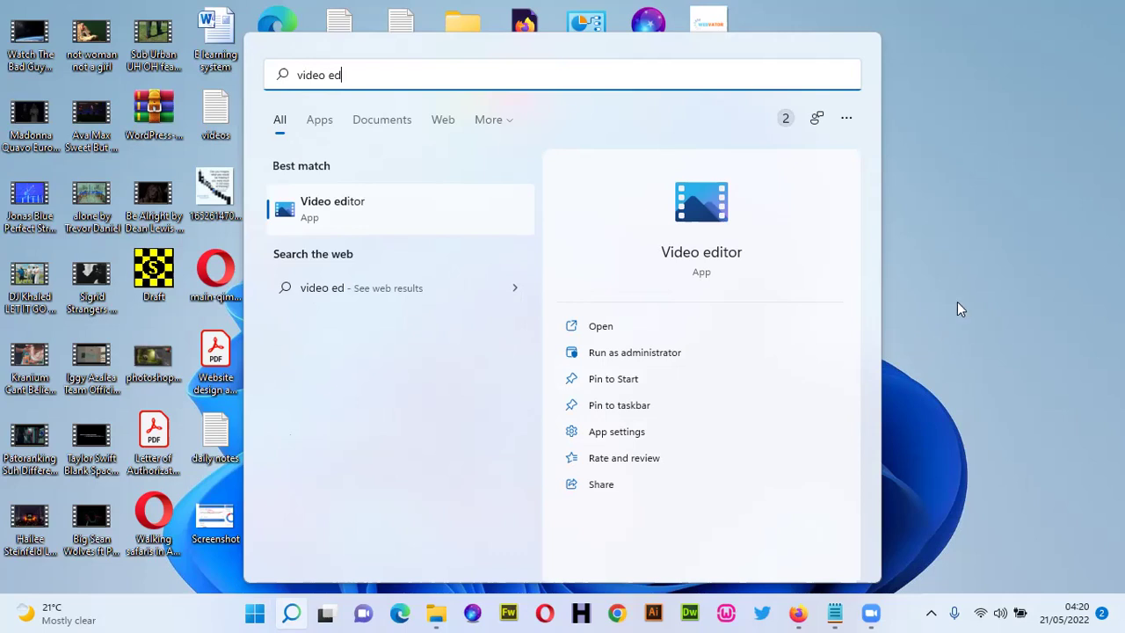
{"action": "key", "text": "Escape"}
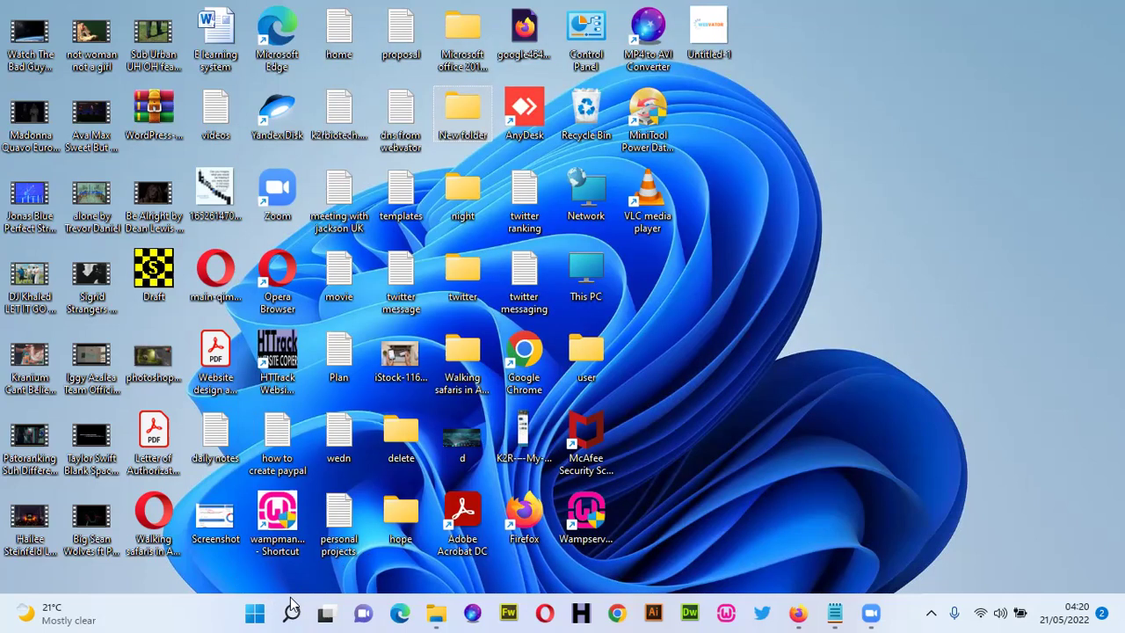
{"action": "left_click", "coordinate": [254, 613]}
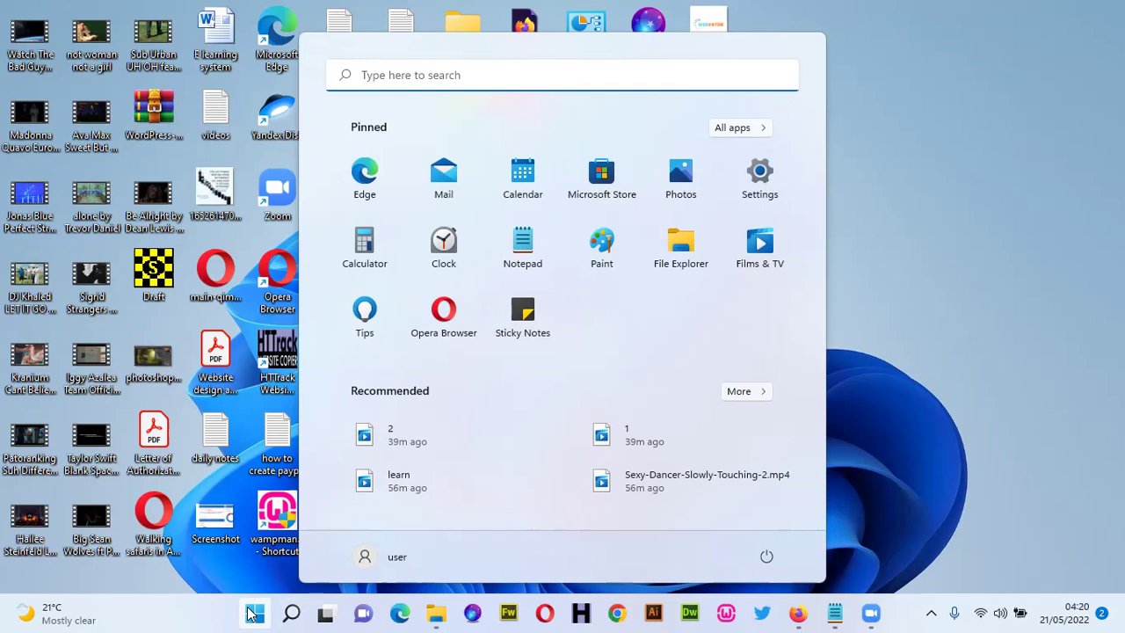
{"action": "left_click", "coordinate": [250, 613]}
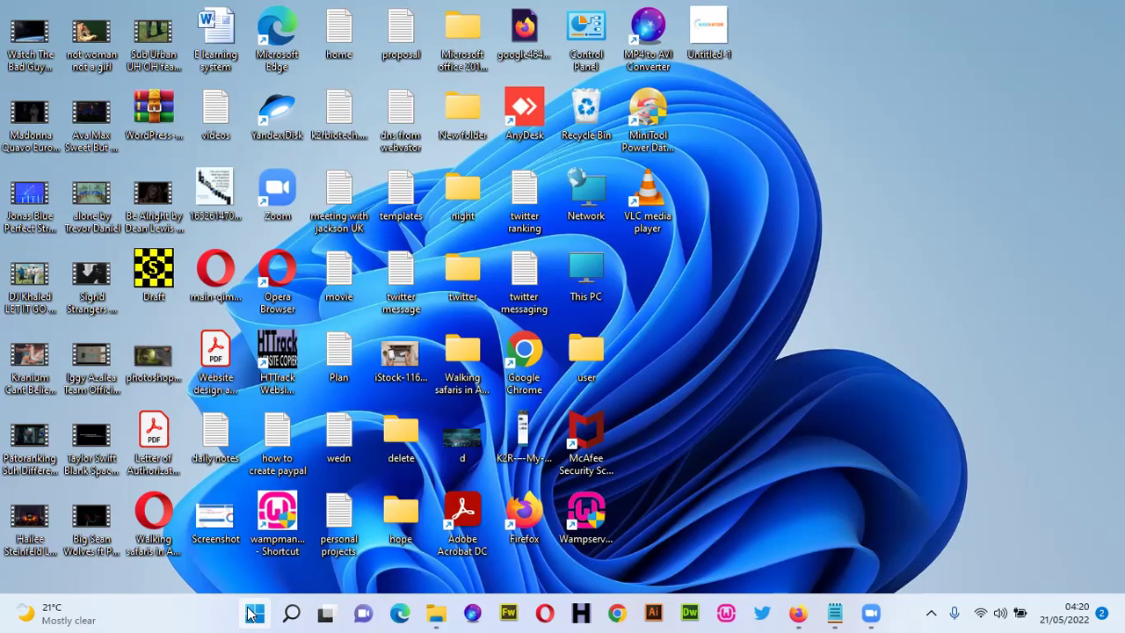
{"action": "left_click", "coordinate": [251, 612]}
{"action": "left_click", "coordinate": [250, 613]}
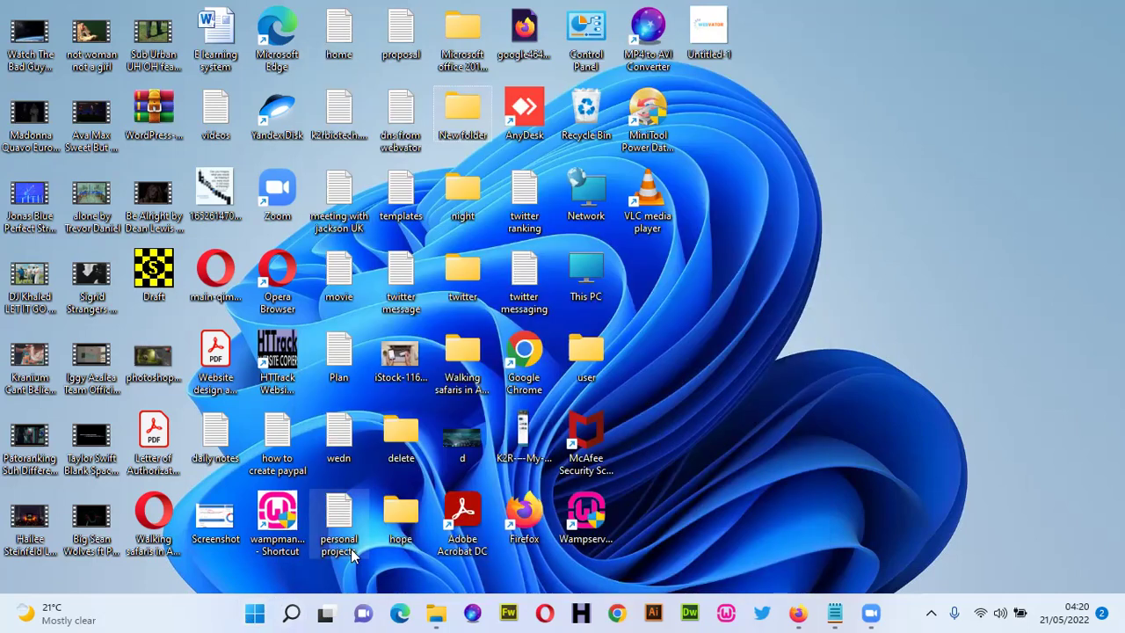
{"action": "left_click", "coordinate": [257, 613]}
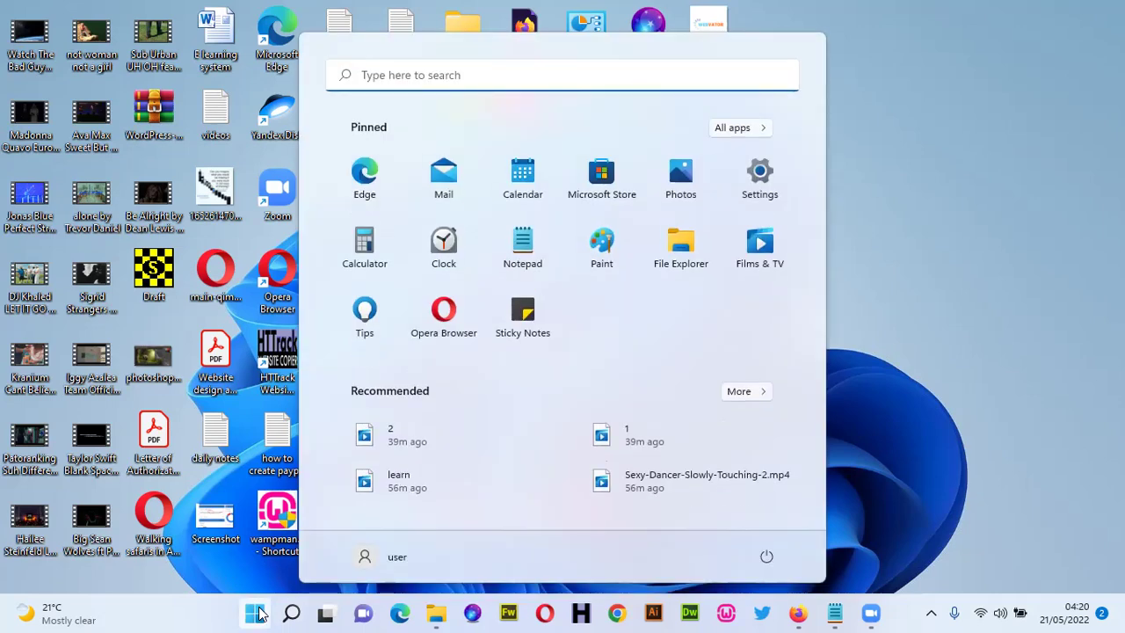
{"action": "left_click", "coordinate": [256, 612]}
- Reopen New folder and select clips 1 and 2, then the Cold Copyright Free MP3
{"action": "double_click", "coordinate": [458, 117]}
{"action": "left_click", "coordinate": [721, 299]}
{"action": "left_click", "coordinate": [787, 298]}
{"action": "left_click", "coordinate": [720, 294]}
{"action": "left_click", "coordinate": [817, 303]}
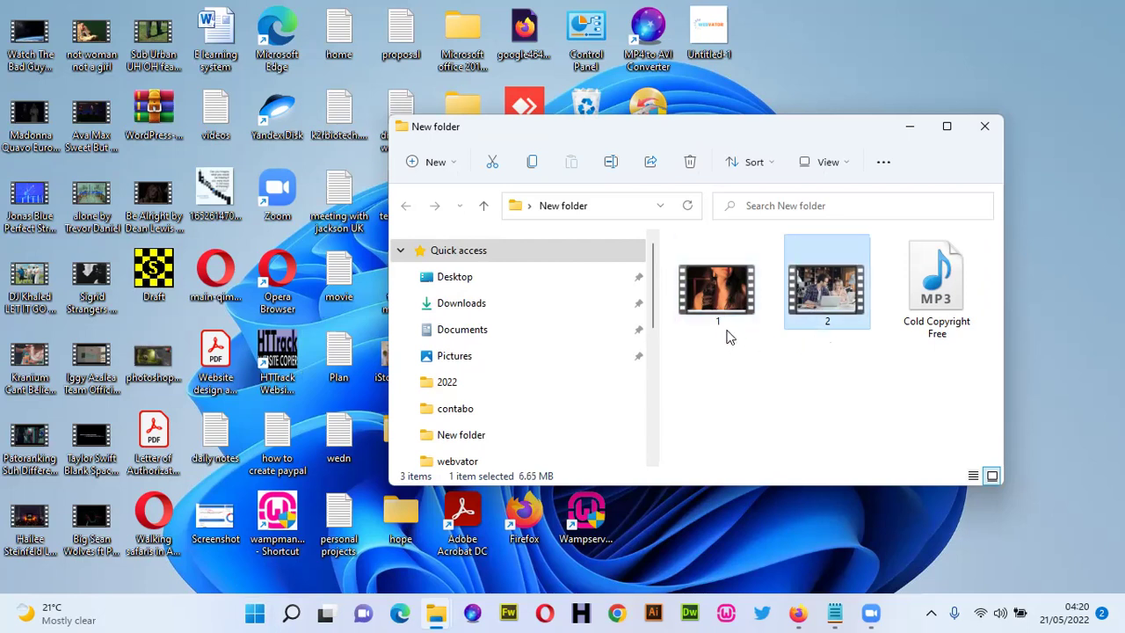
{"action": "left_click", "coordinate": [852, 342]}
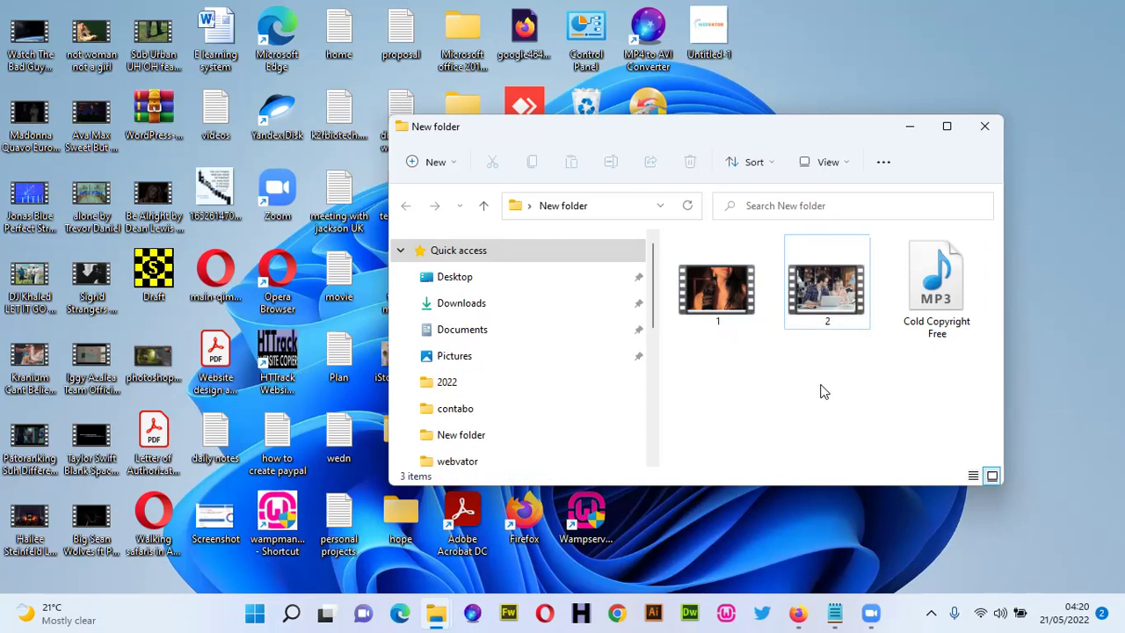
{"action": "left_click", "coordinate": [946, 300]}
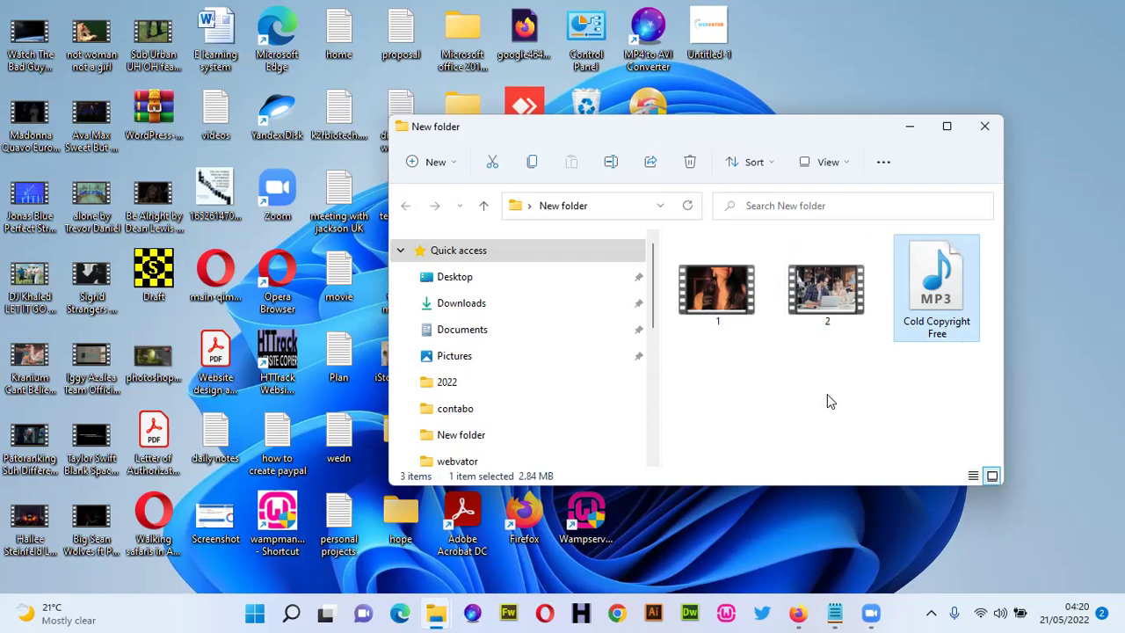
{"action": "left_click", "coordinate": [800, 613]}
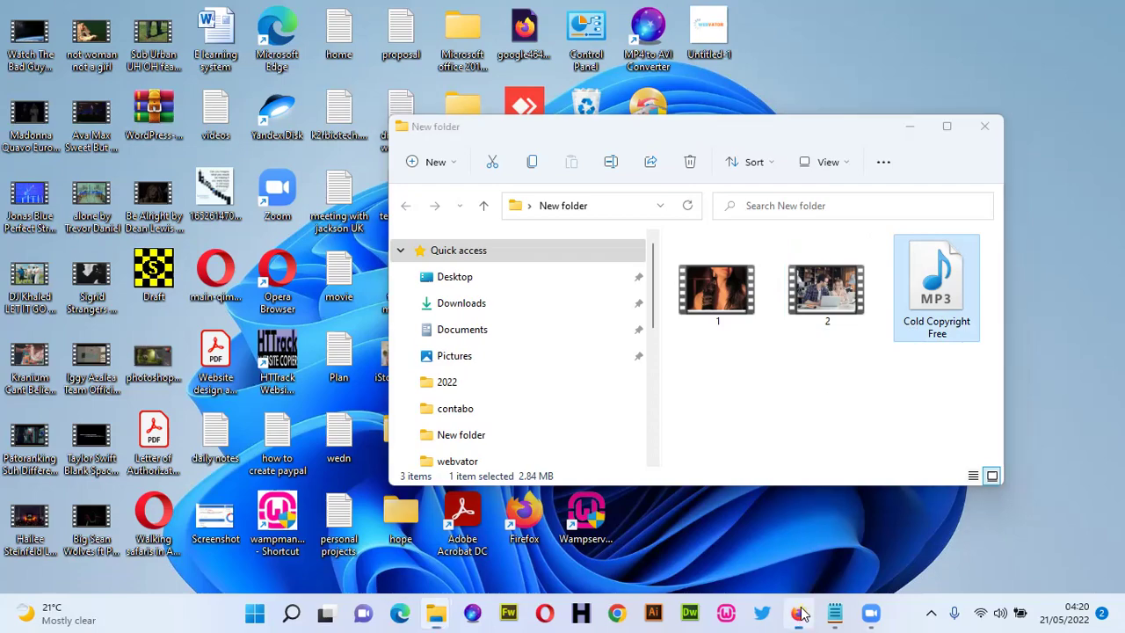
- Open youtube.com in a new Firefox tab and close the Yandex Mail tab
{"action": "left_click", "coordinate": [385, 19]}
{"action": "left_click", "coordinate": [383, 50]}
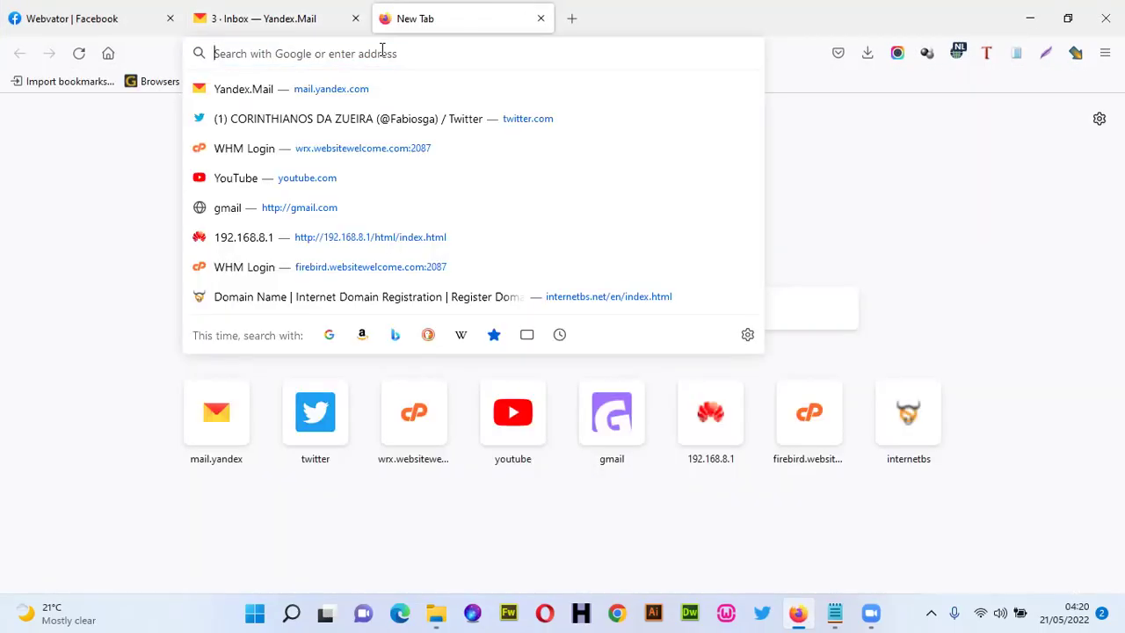
{"action": "type", "text": "youtube.com"}
{"action": "key", "text": "Return"}
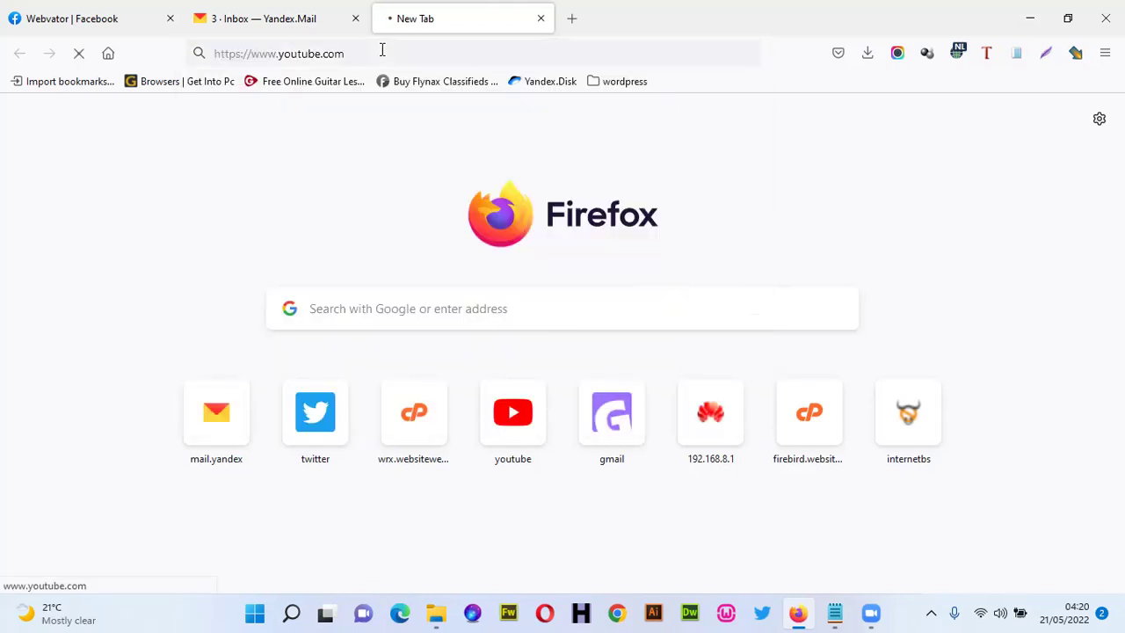
{"action": "left_click", "coordinate": [355, 18]}
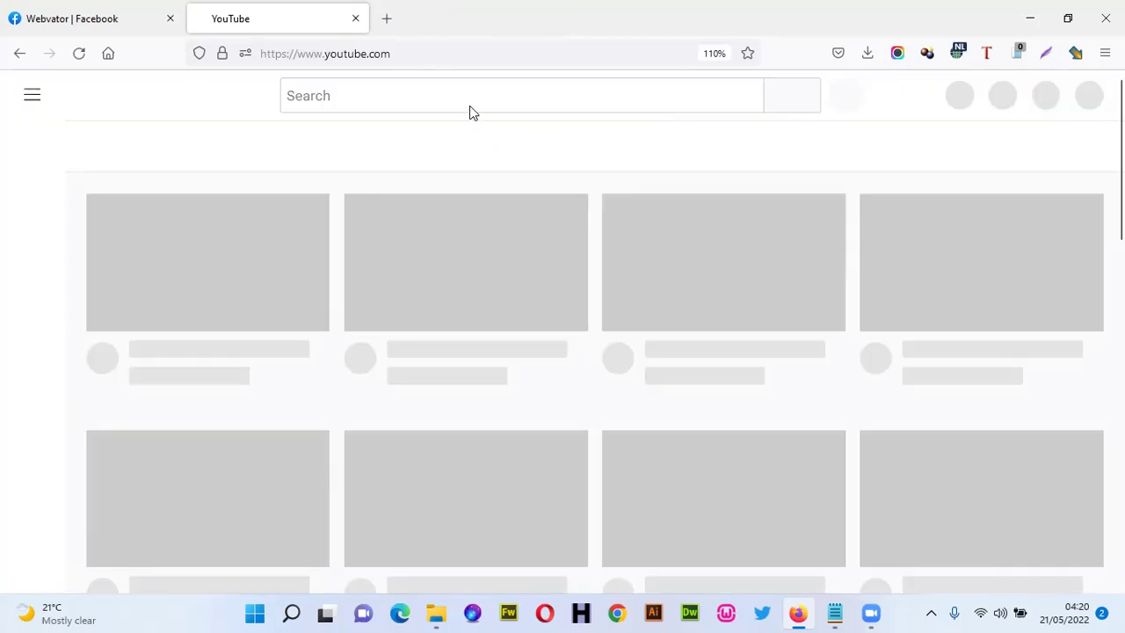
- Search YouTube for 'copy right free'
{"action": "left_click", "coordinate": [469, 95]}
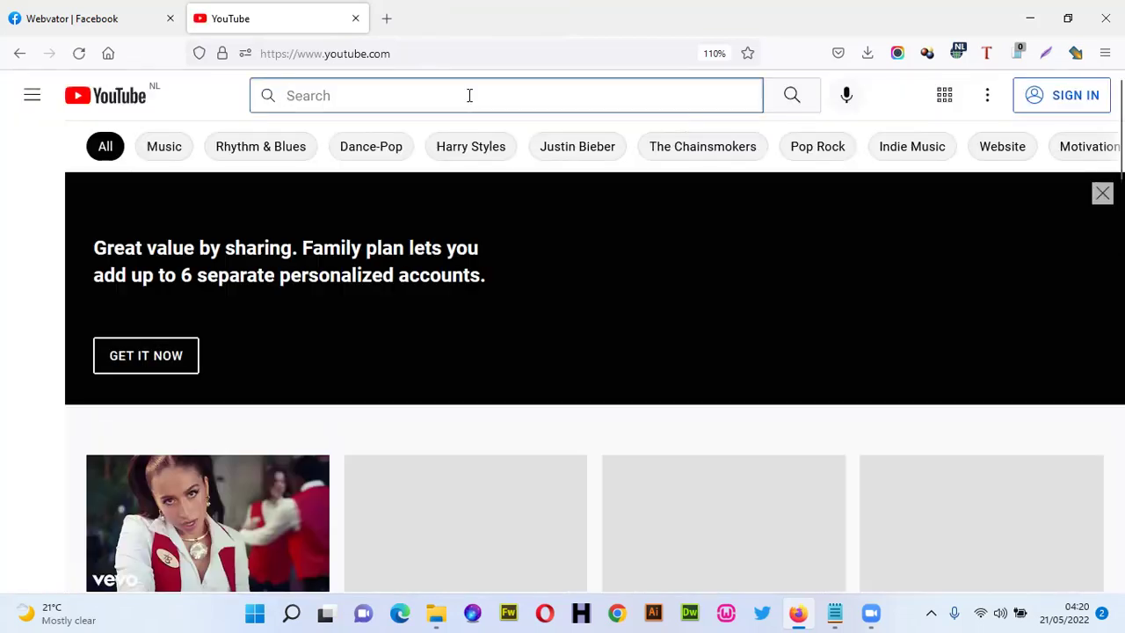
{"action": "type", "text": "copy right free"}
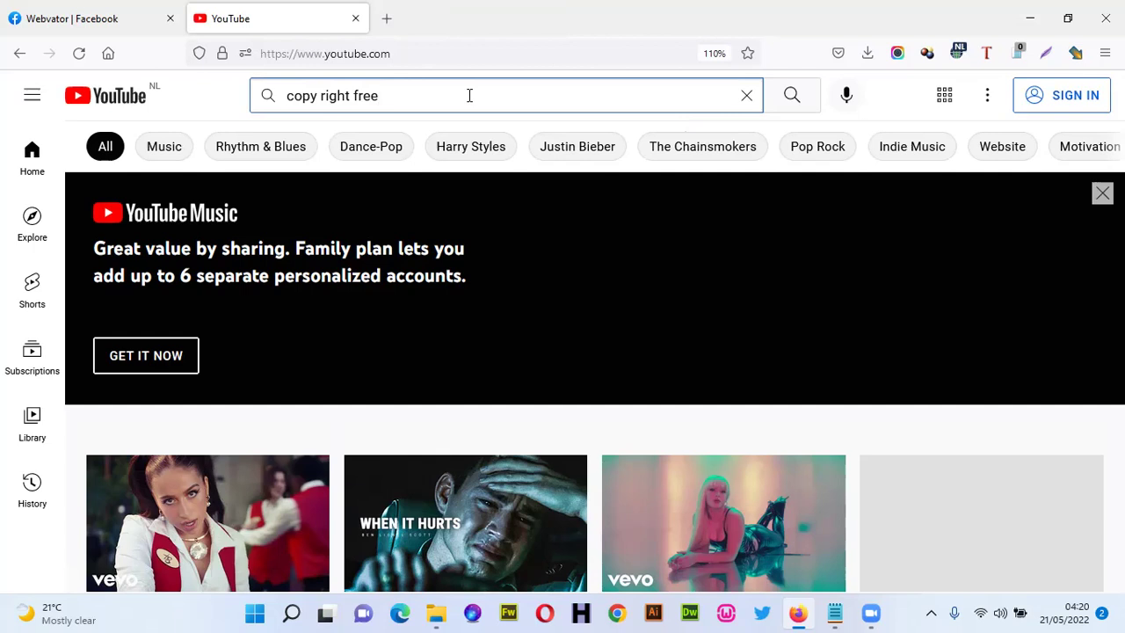
{"action": "key", "text": "Return"}
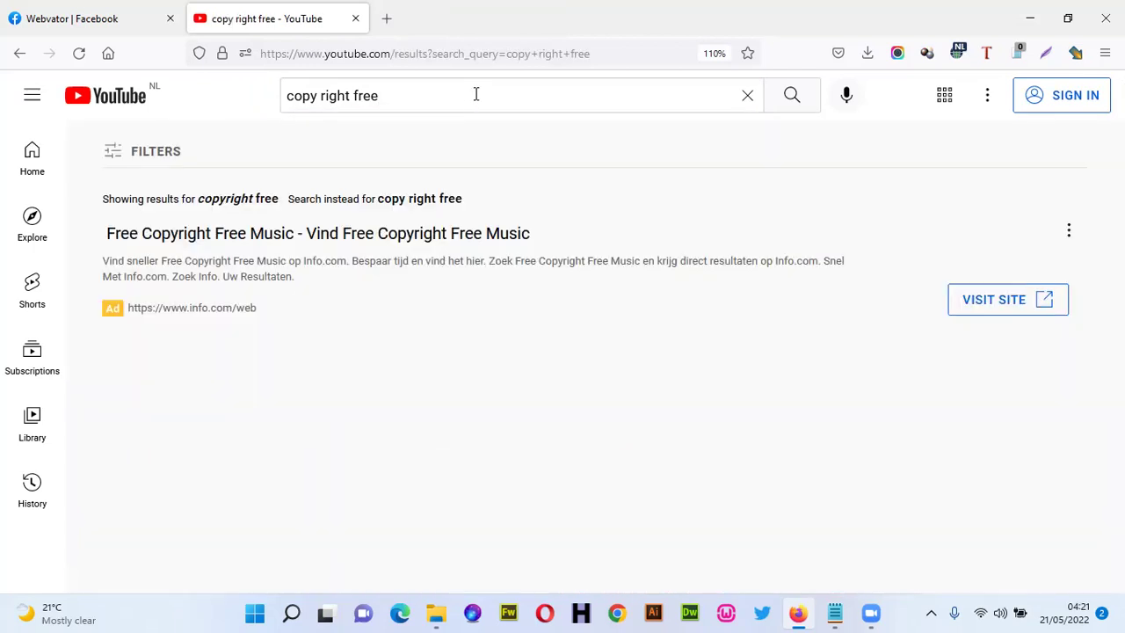
{"action": "left_click", "coordinate": [476, 94]}
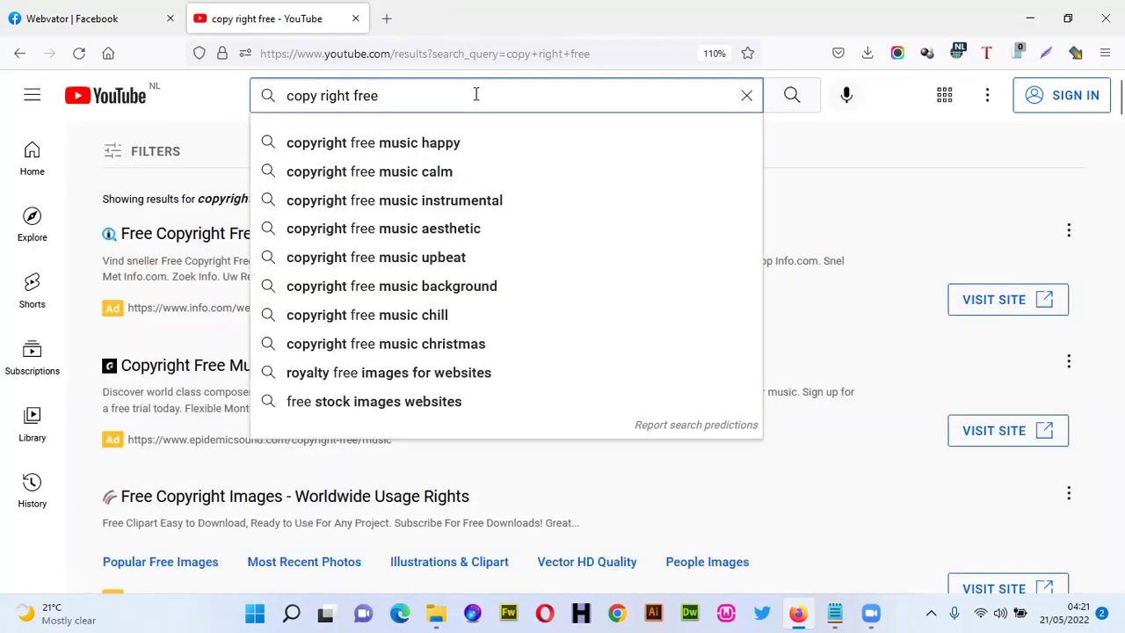
- Search for 'copy right free music' and scroll through the results
{"action": "type", "text": "music"}
{"action": "key", "text": "Return"}
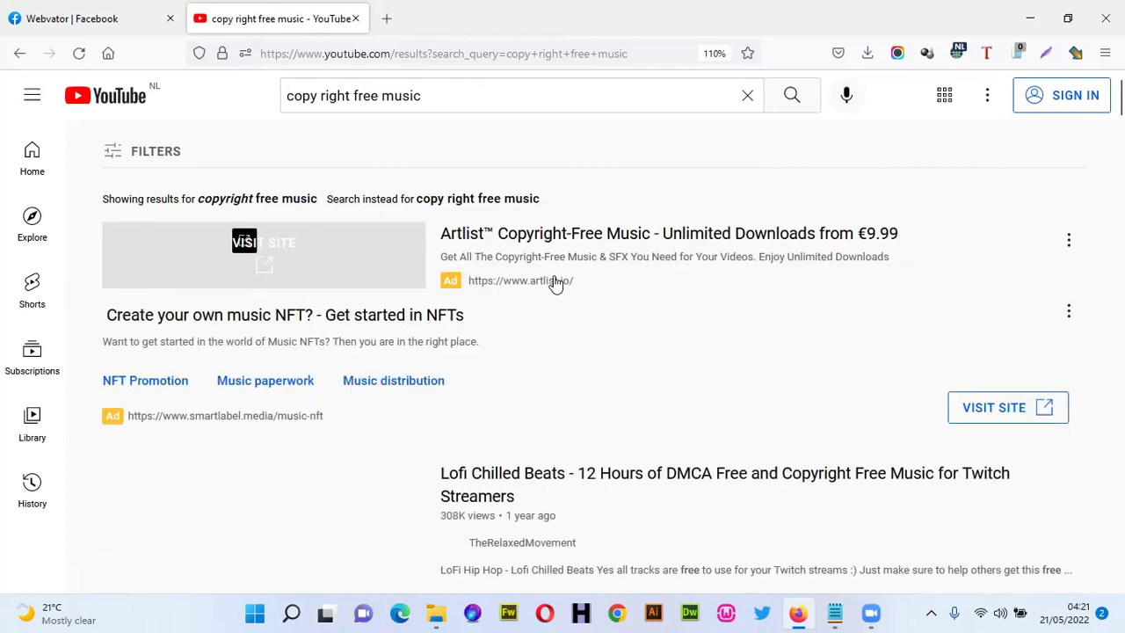
{"action": "scroll", "coordinate": [567, 273], "scroll_direction": "down", "scroll_amount": 3}
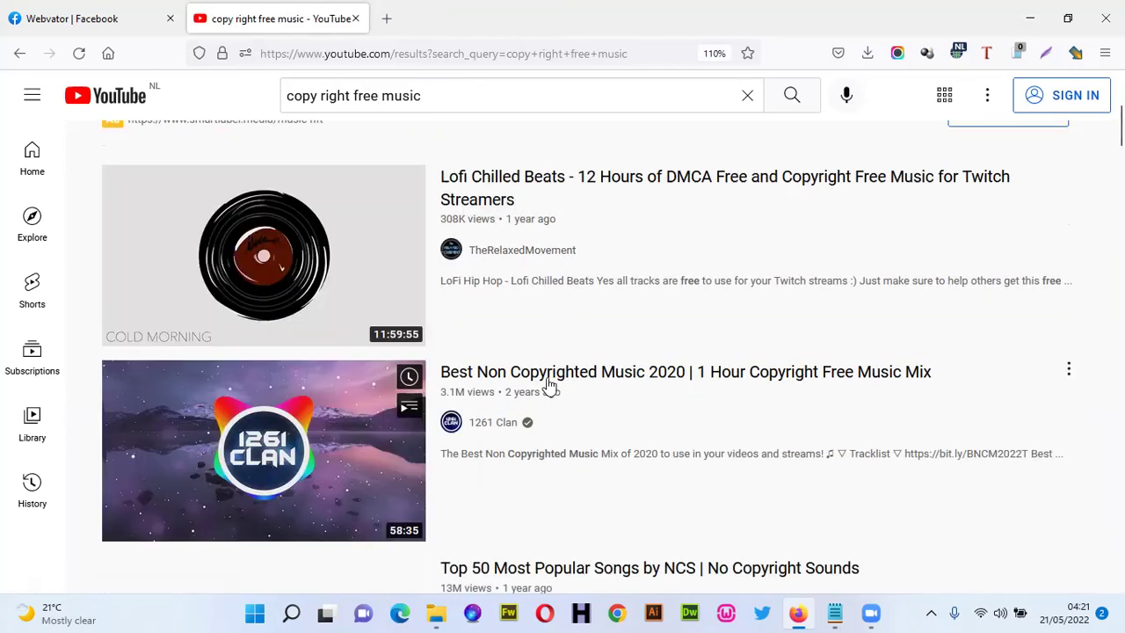
{"action": "scroll", "coordinate": [681, 365], "scroll_direction": "down", "scroll_amount": 4}
{"action": "scroll", "coordinate": [682, 364], "scroll_direction": "down", "scroll_amount": 10}
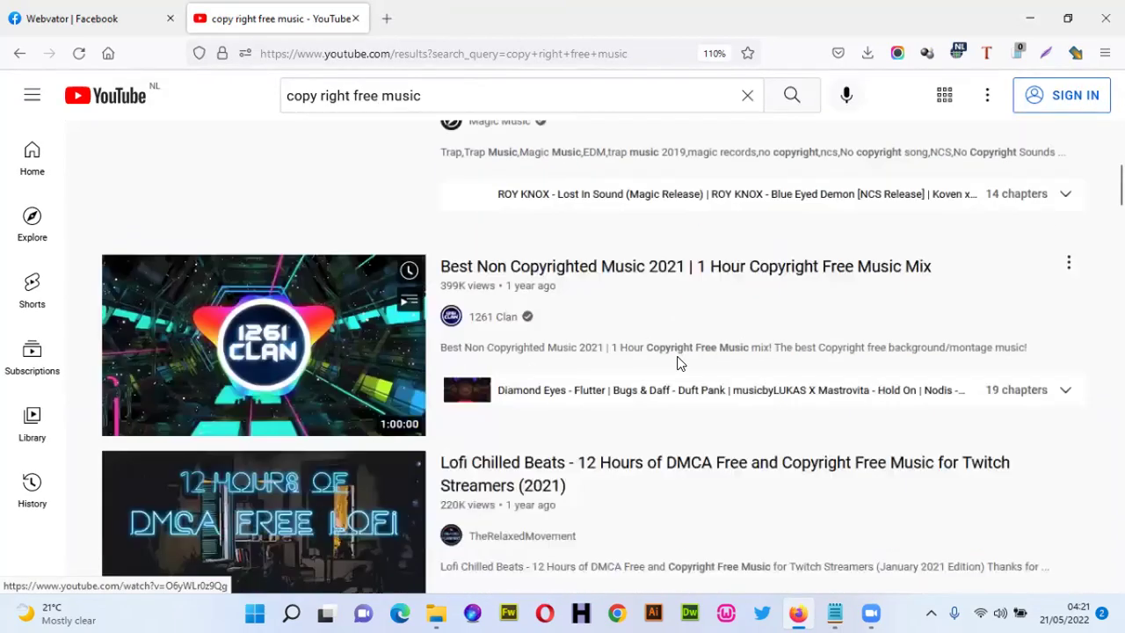
{"action": "scroll", "coordinate": [685, 385], "scroll_direction": "down", "scroll_amount": 9}
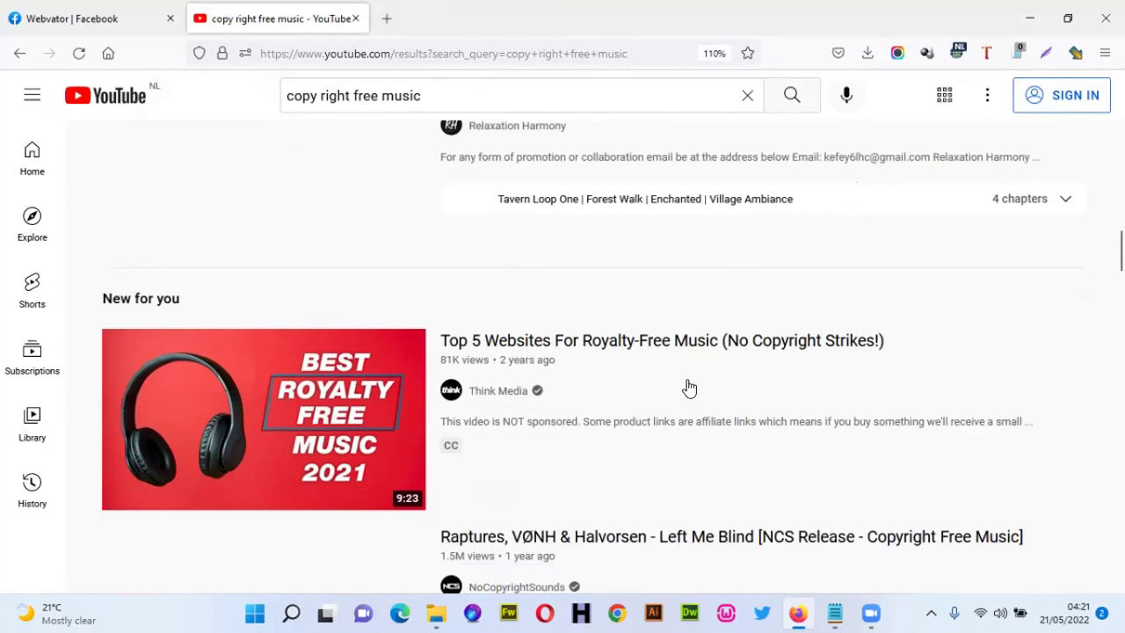
{"action": "scroll", "coordinate": [686, 385], "scroll_direction": "up", "scroll_amount": 8}
{"action": "scroll", "coordinate": [689, 387], "scroll_direction": "up", "scroll_amount": 15}
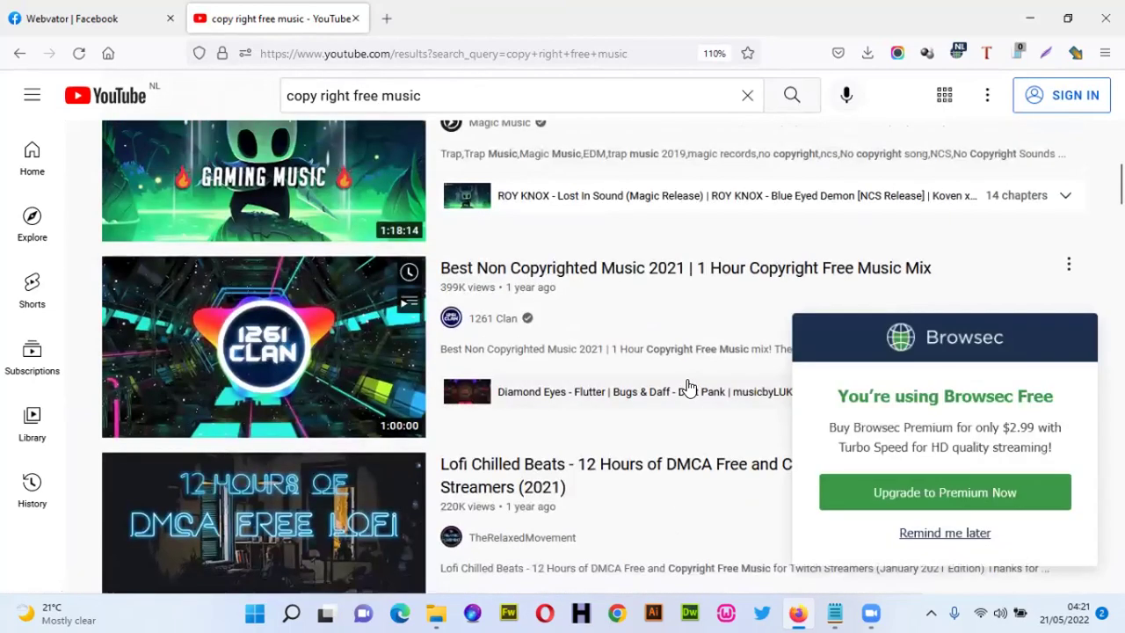
{"action": "scroll", "coordinate": [689, 387], "scroll_direction": "up", "scroll_amount": 2}
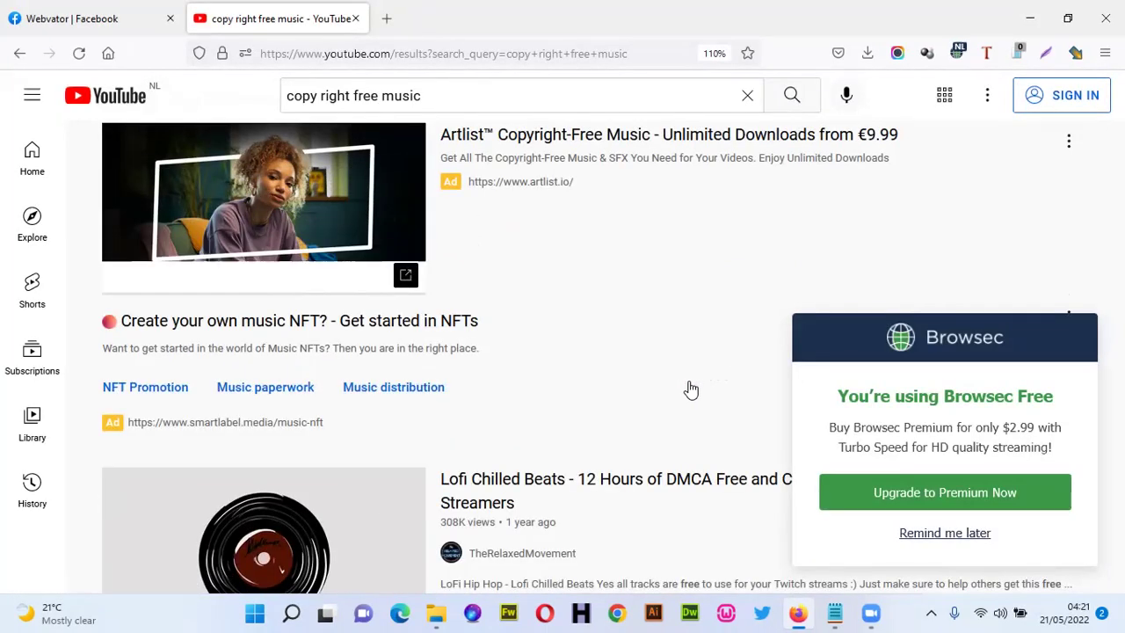
{"action": "scroll", "coordinate": [655, 421], "scroll_direction": "down", "scroll_amount": 10}
{"action": "scroll", "coordinate": [662, 423], "scroll_direction": "down", "scroll_amount": 15}
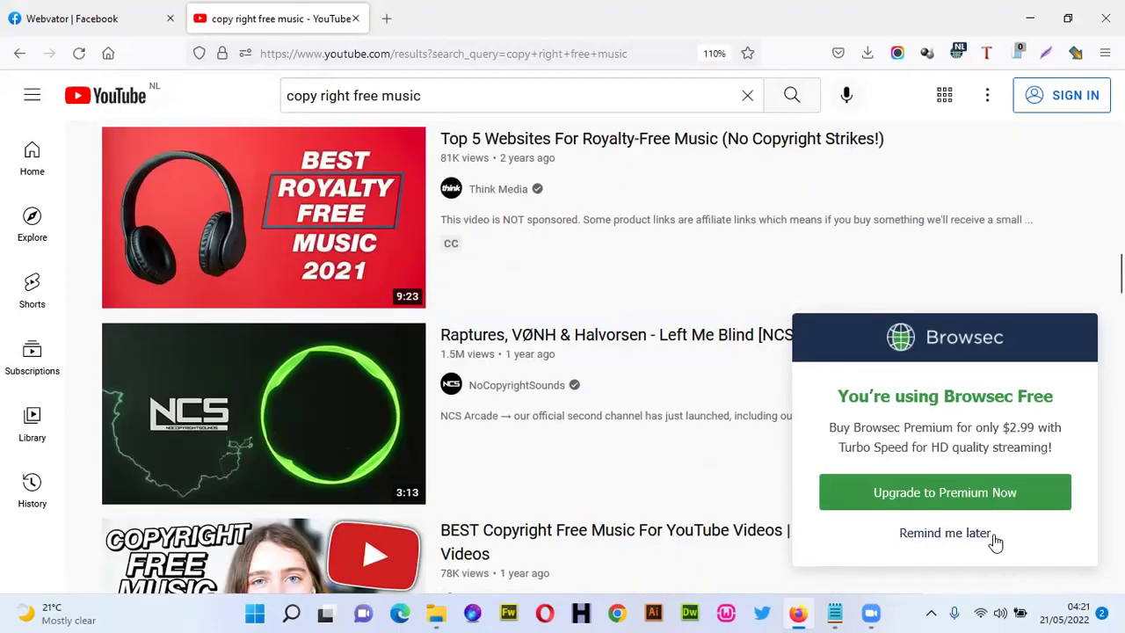
- Dismiss the Browsec upgrade popup, recheck the results, and minimize Firefox
{"action": "left_click", "coordinate": [996, 535]}
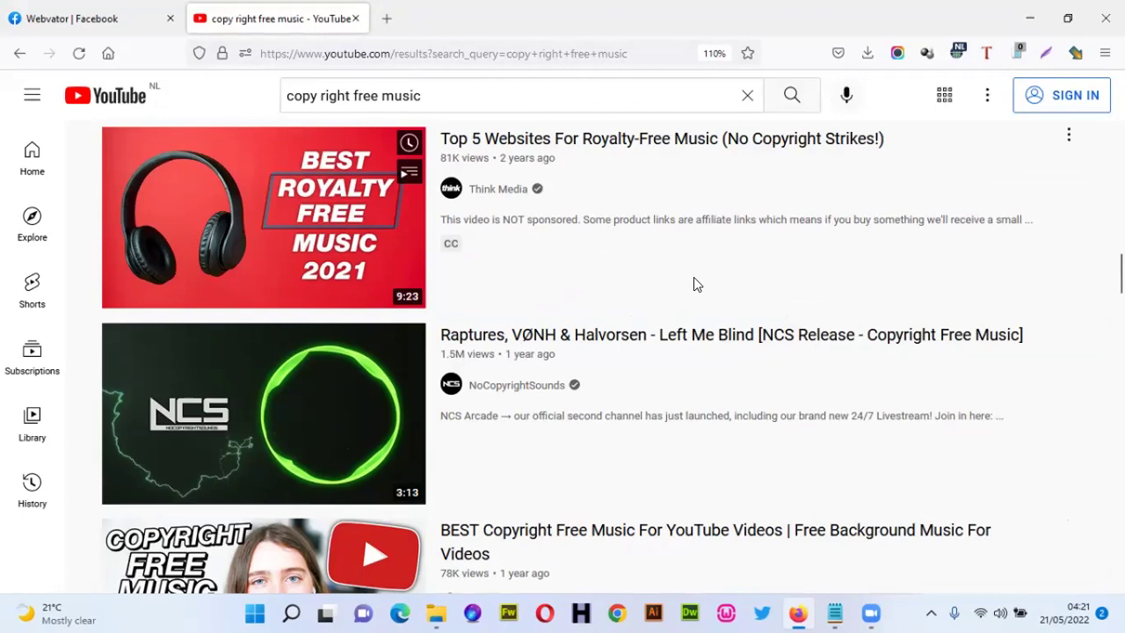
{"action": "scroll", "coordinate": [789, 237], "scroll_direction": "up", "scroll_amount": 15}
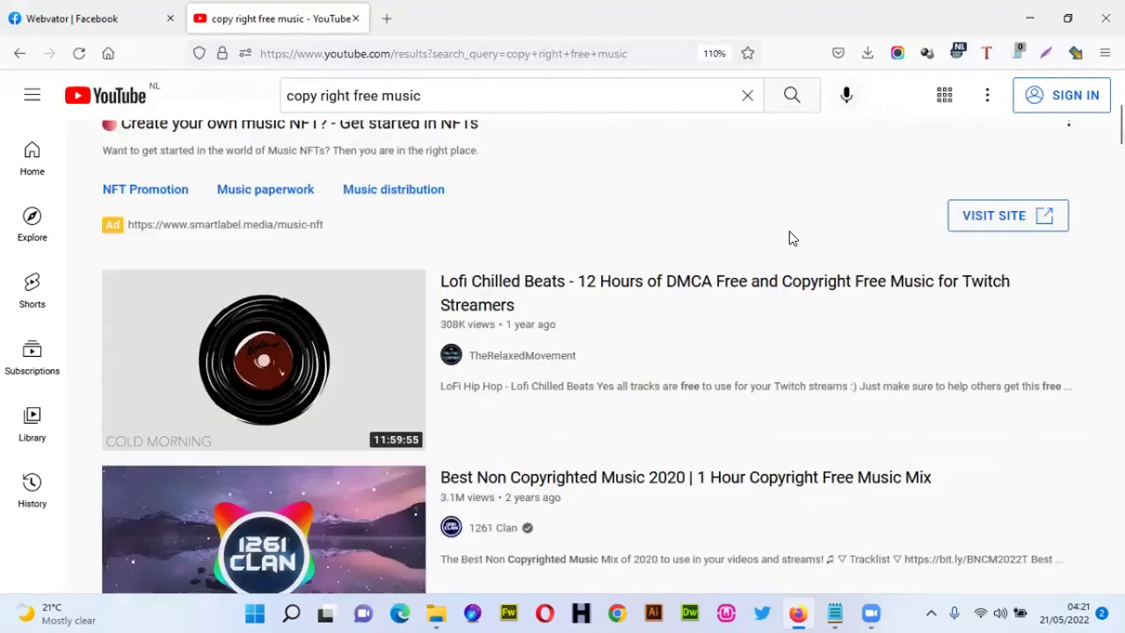
{"action": "scroll", "coordinate": [789, 237], "scroll_direction": "up", "scroll_amount": 3}
{"action": "scroll", "coordinate": [790, 237], "scroll_direction": "down", "scroll_amount": 5}
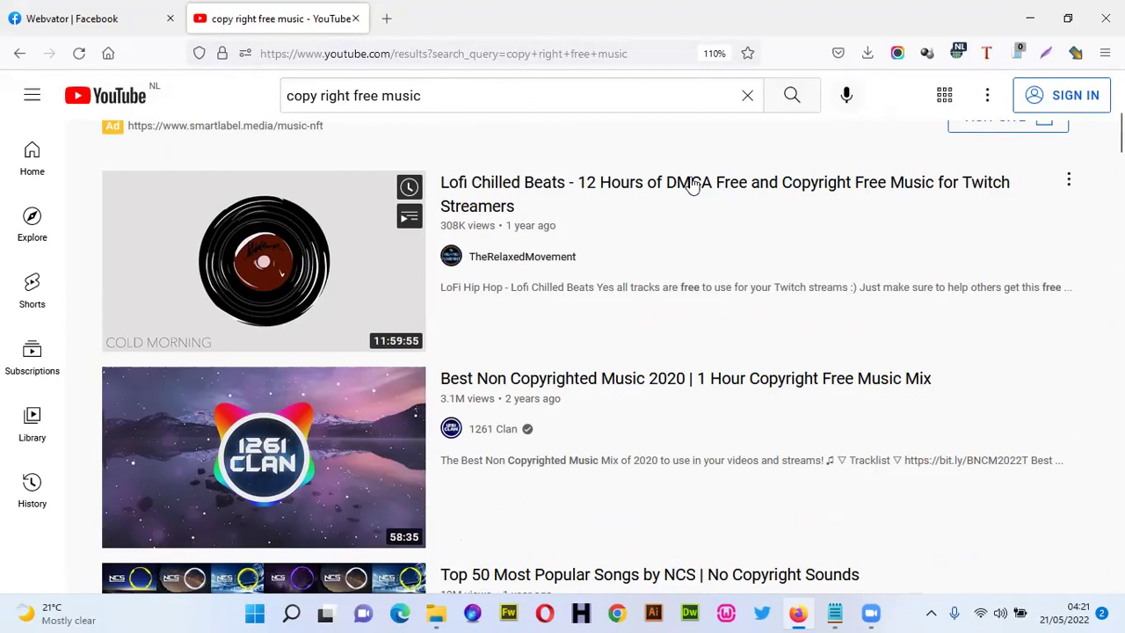
{"action": "left_click", "coordinate": [1028, 14]}
{"action": "left_click", "coordinate": [811, 350]}
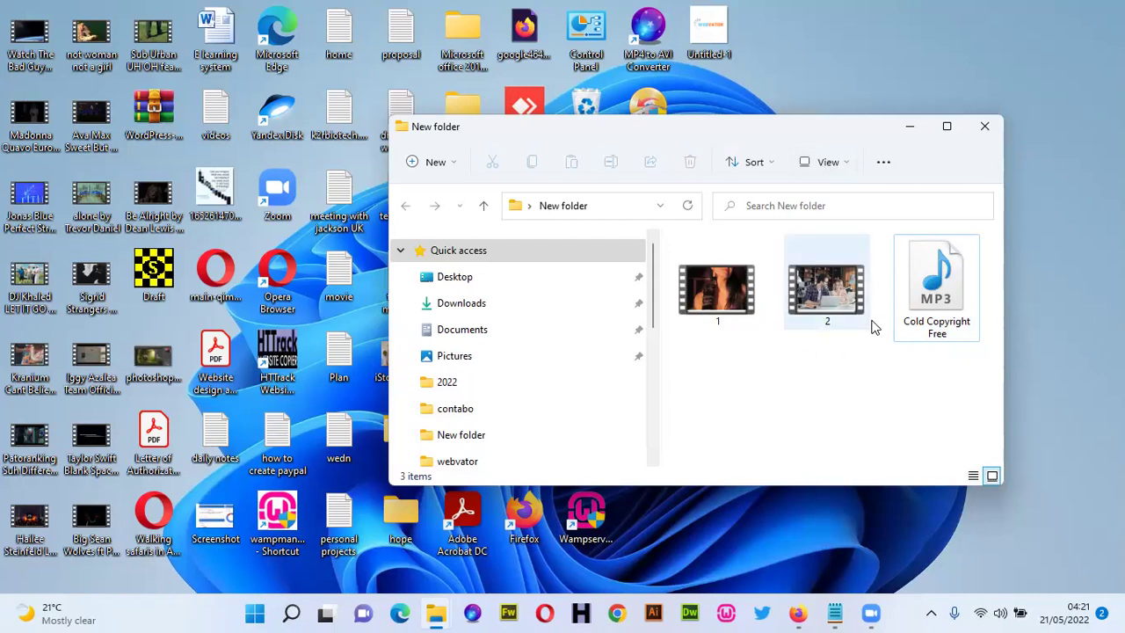
{"action": "left_click", "coordinate": [717, 321]}
{"action": "left_click", "coordinate": [853, 316]}
{"action": "left_click", "coordinate": [923, 314]}
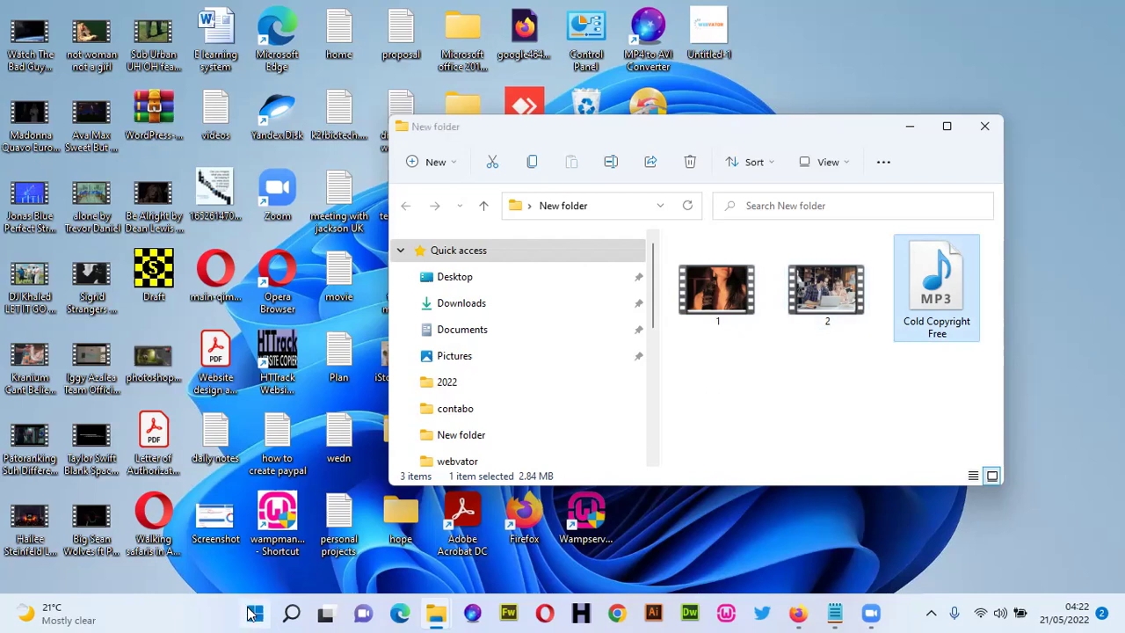
- Search the Start menu for 'video edi' and launch the Video editor app
{"action": "left_click", "coordinate": [254, 612]}
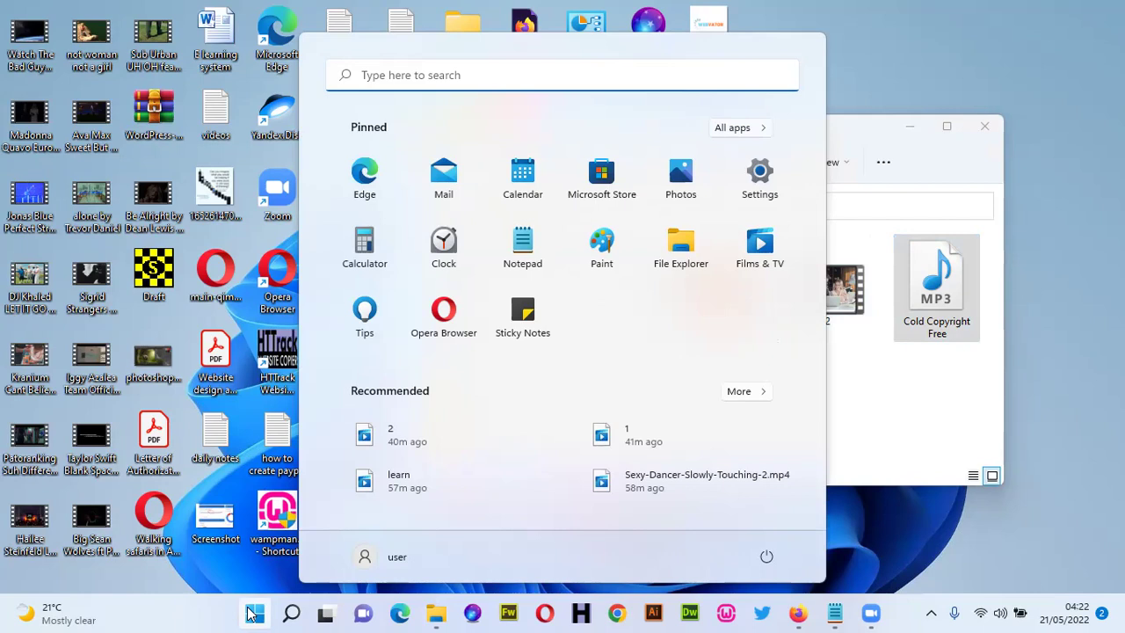
{"action": "type", "text": "video edi"}
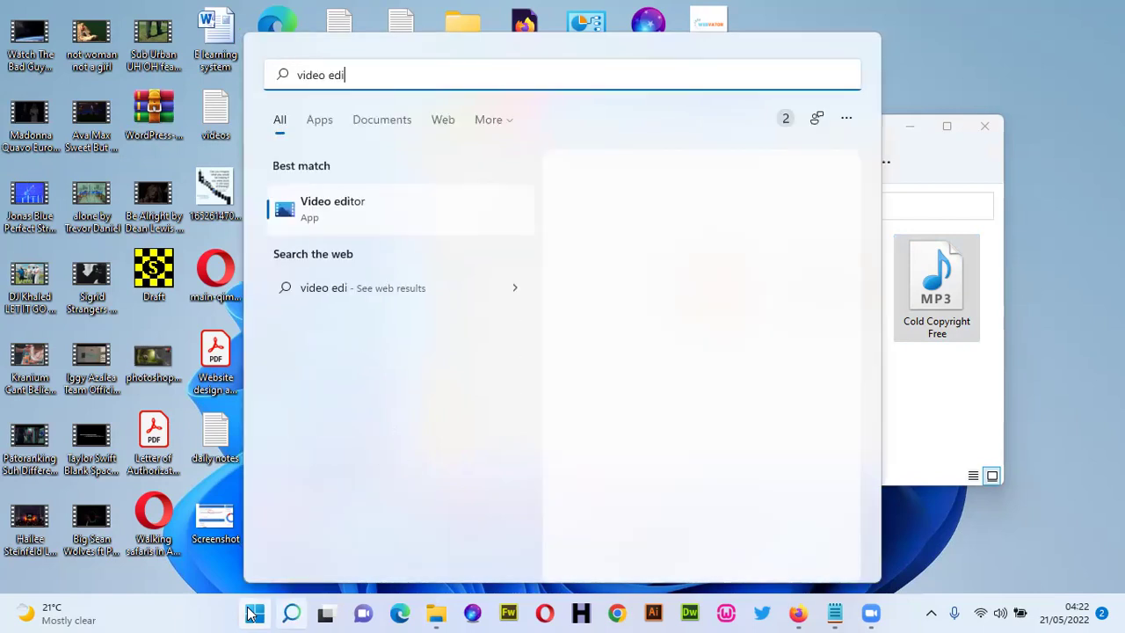
{"action": "left_click", "coordinate": [341, 218]}
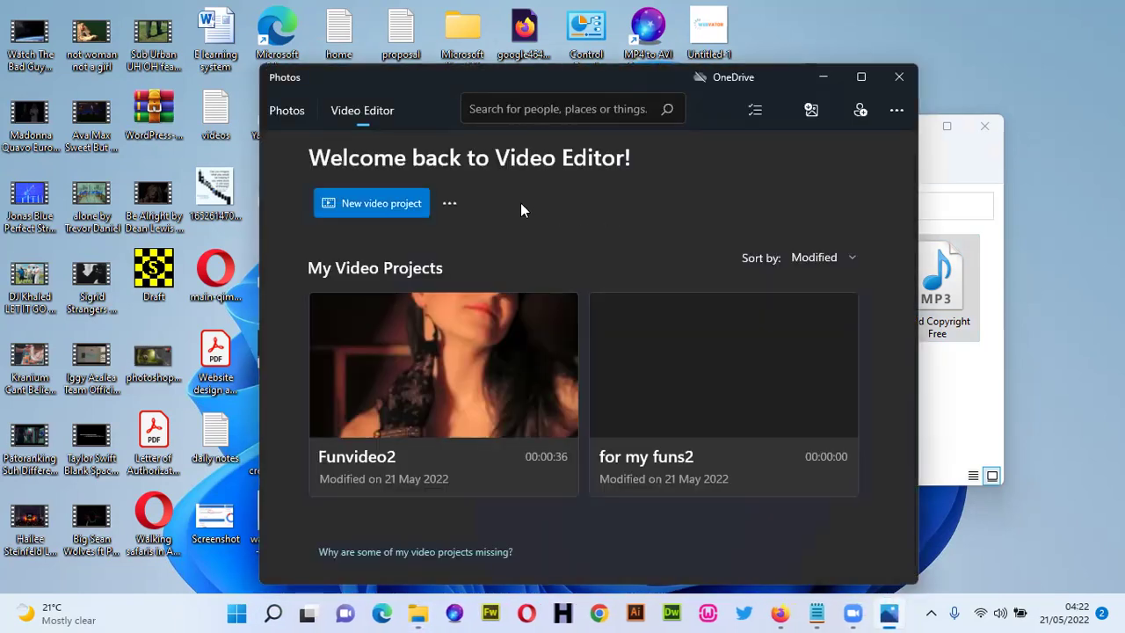
- Create a new video project named 'video2'
{"action": "left_click", "coordinate": [371, 205]}
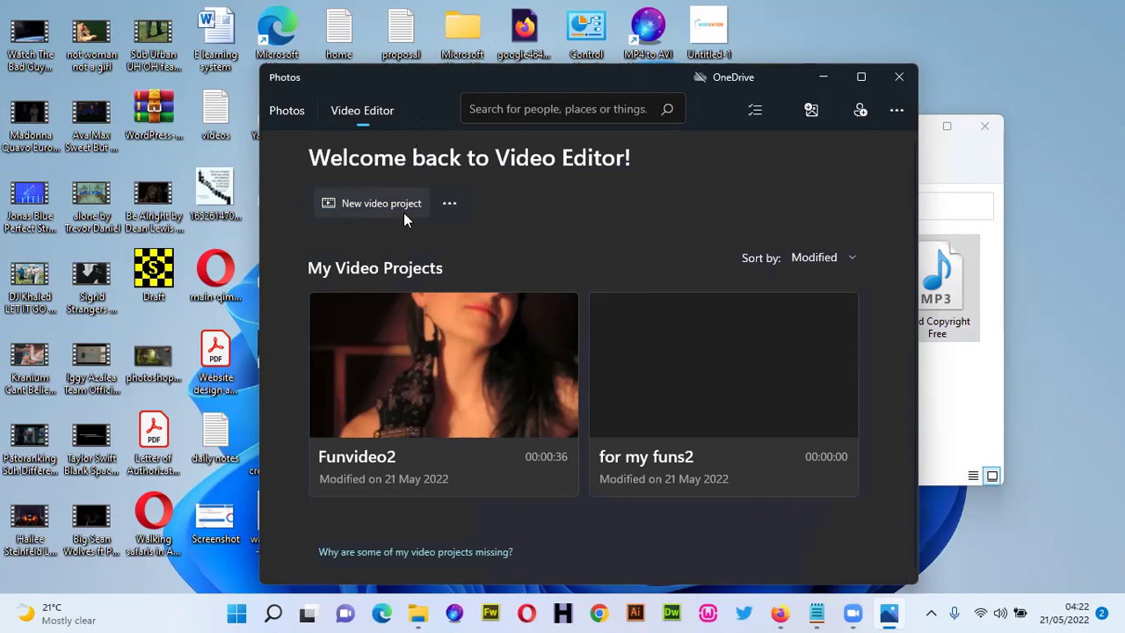
{"action": "left_click", "coordinate": [426, 206]}
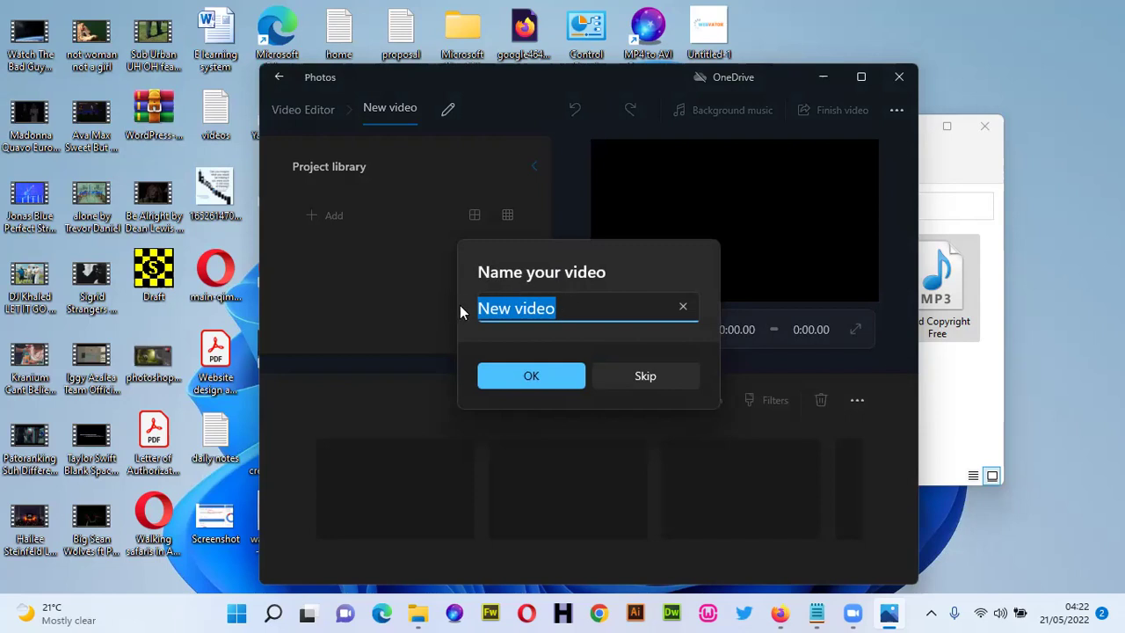
{"action": "key", "text": "BackSpace"}
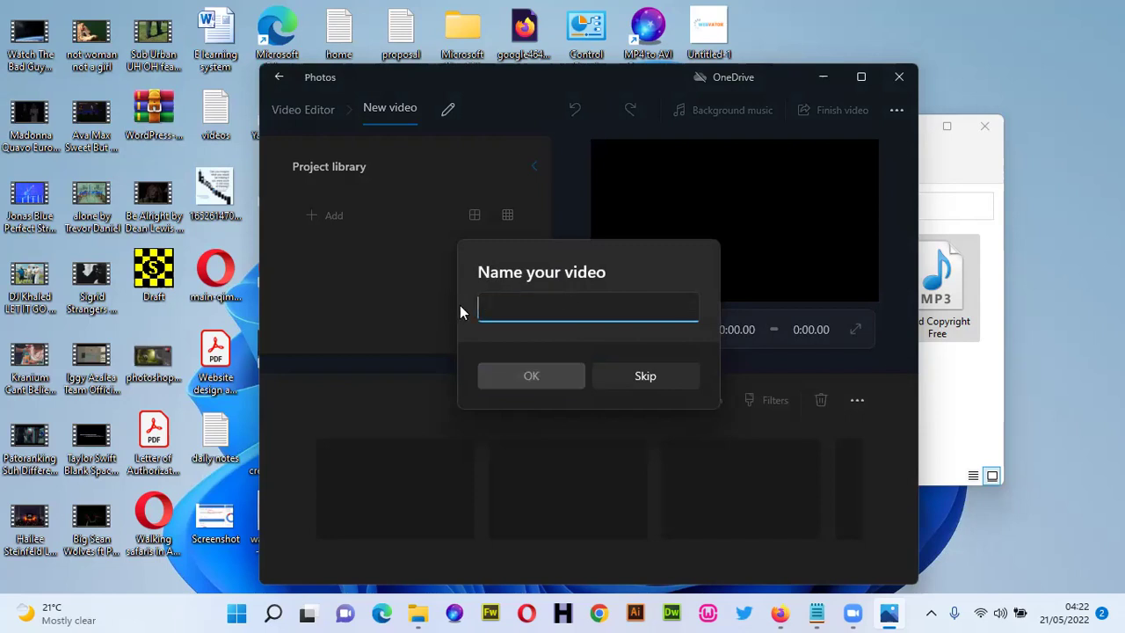
{"action": "type", "text": "vie"}
{"action": "key", "text": "BackSpace"}
{"action": "type", "text": "deo2"}
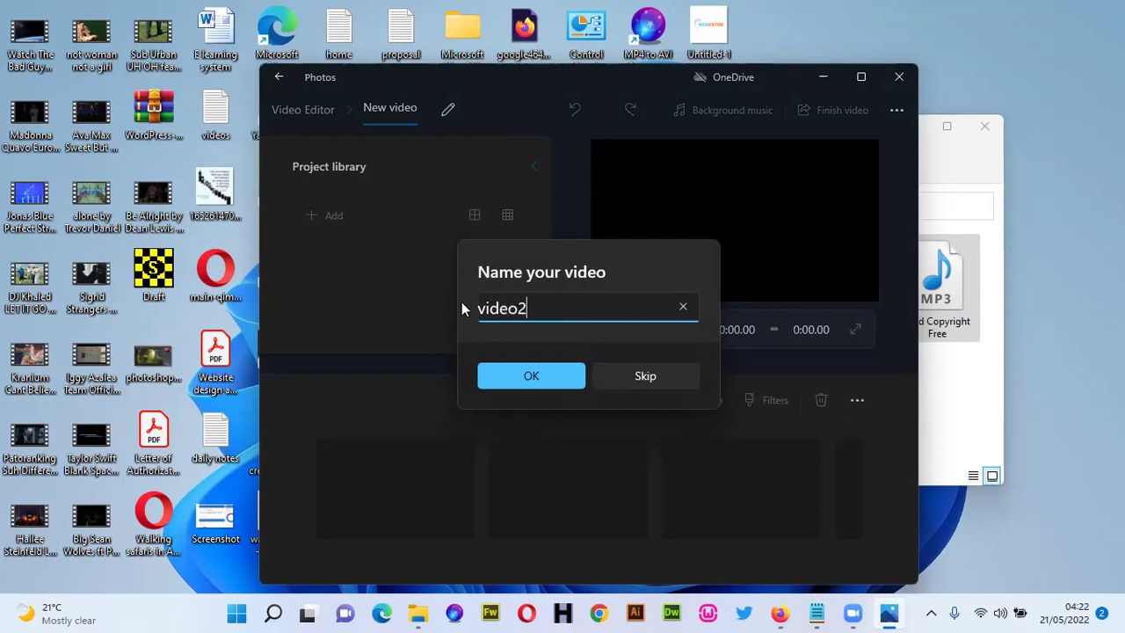
{"action": "left_click", "coordinate": [537, 378]}
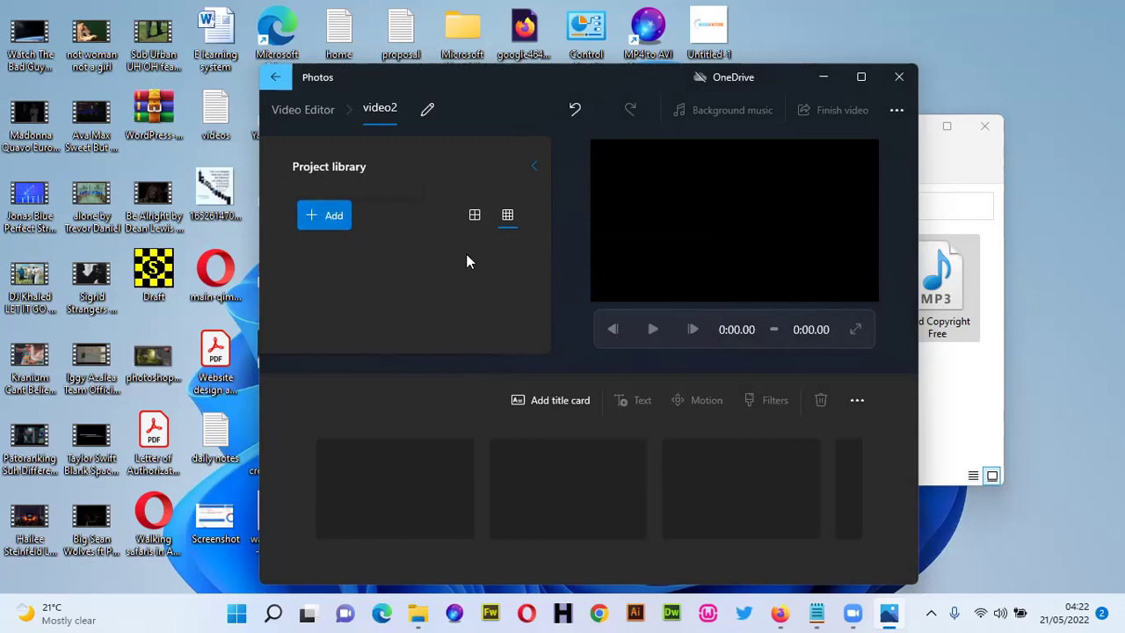
- Import clip 1 from this PC and place it in the storyboard
{"action": "left_click", "coordinate": [320, 219]}
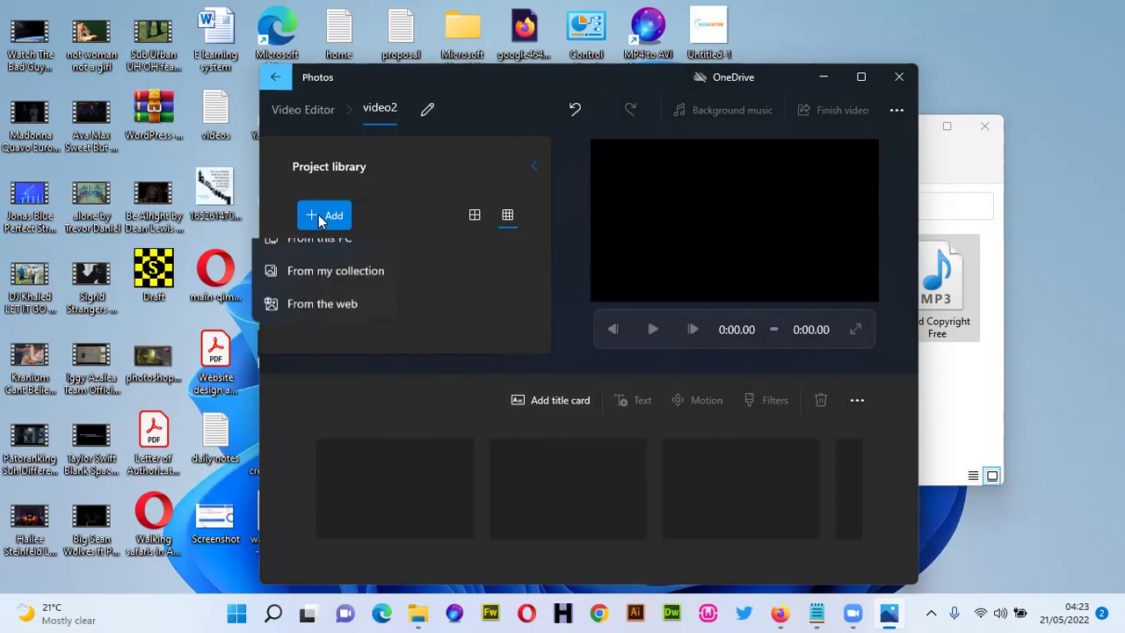
{"action": "left_click", "coordinate": [320, 257]}
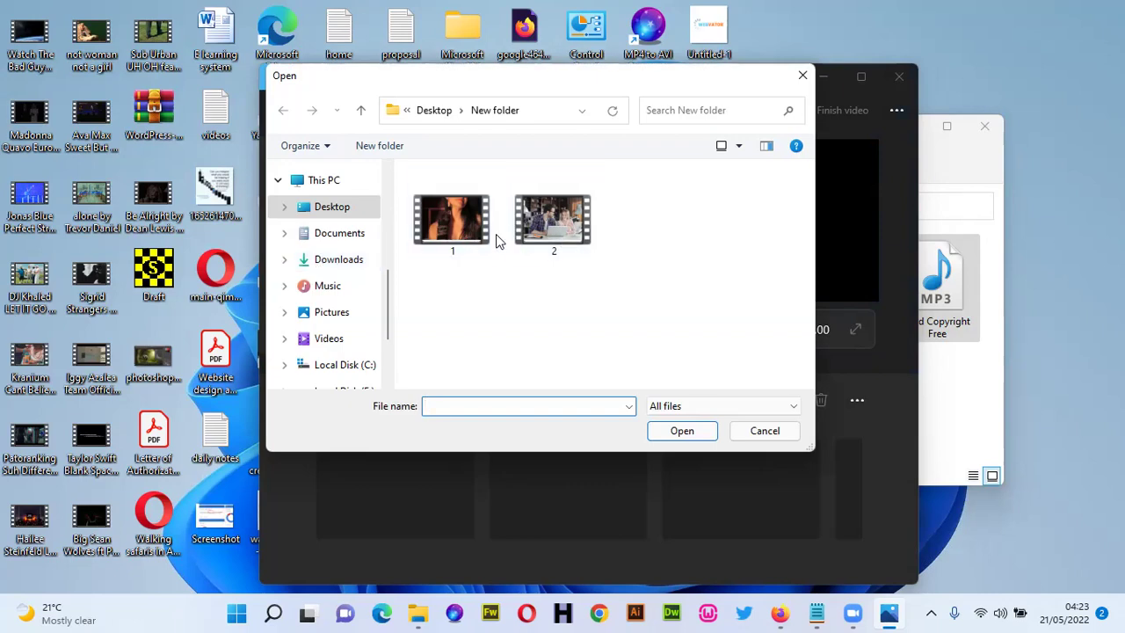
{"action": "left_click", "coordinate": [448, 224]}
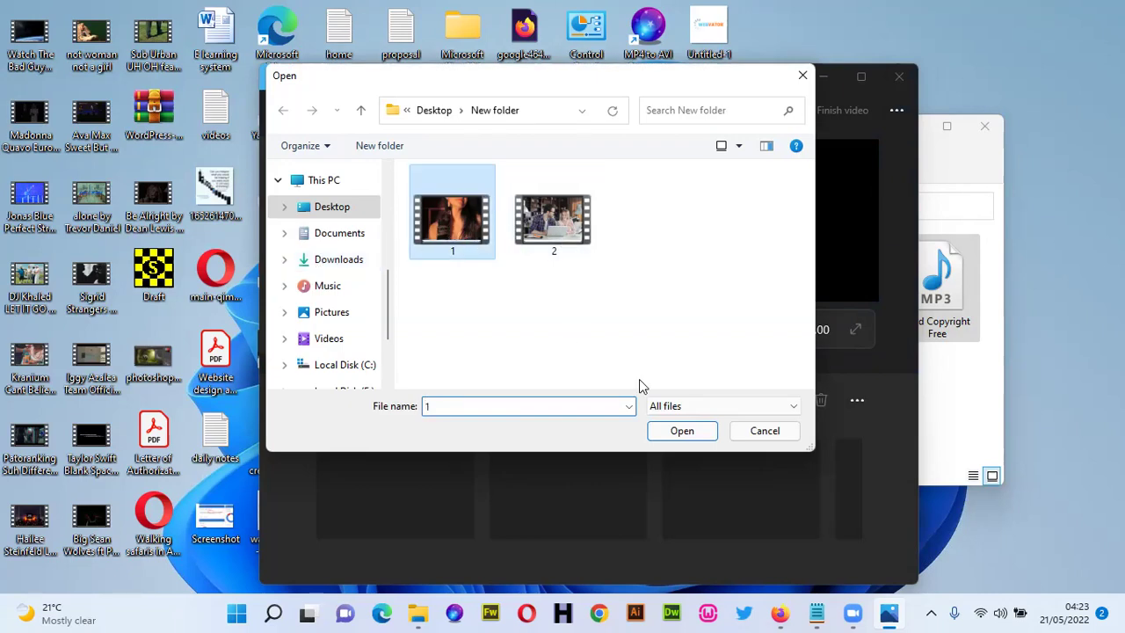
{"action": "left_click", "coordinate": [678, 434]}
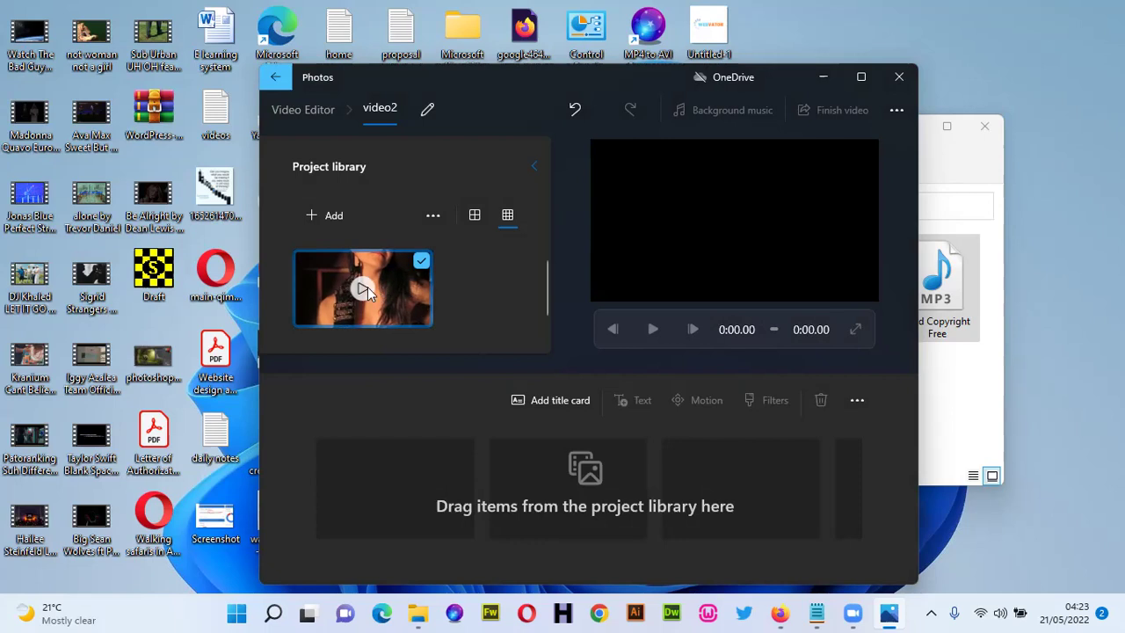
{"action": "left_click", "coordinate": [378, 290]}
{"action": "left_click", "coordinate": [395, 283]}
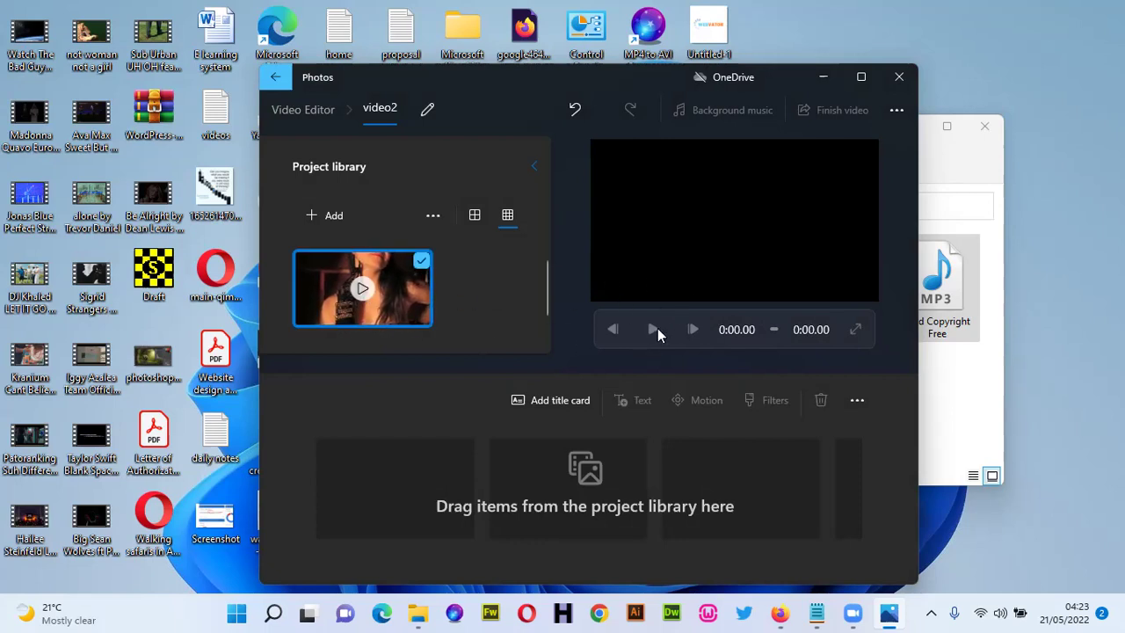
{"action": "left_click", "coordinate": [386, 288]}
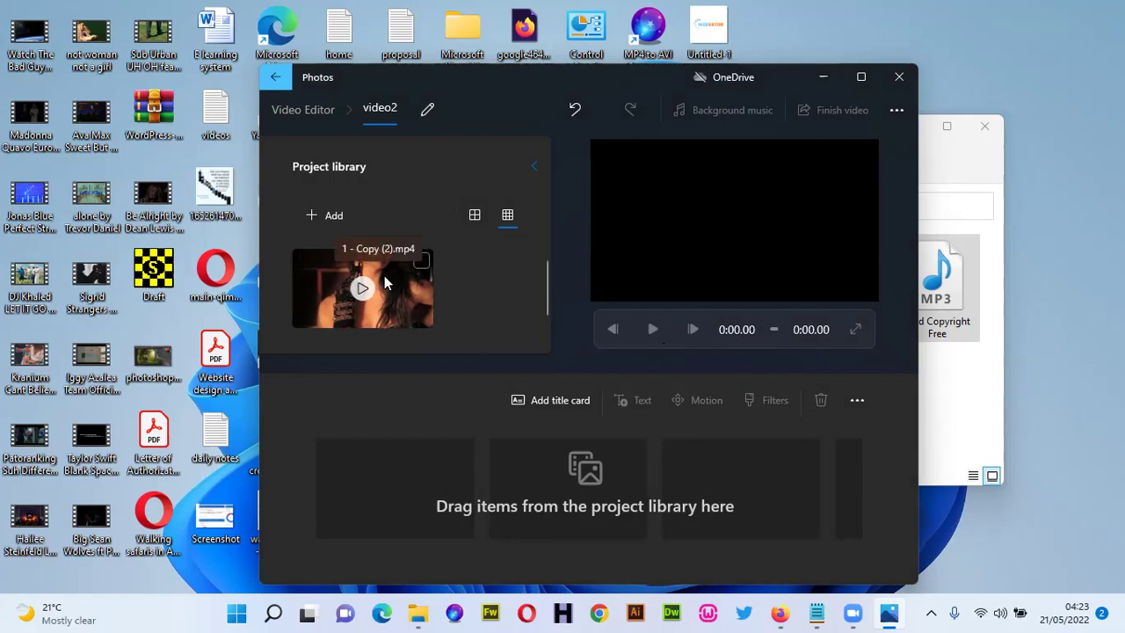
{"action": "right_click", "coordinate": [335, 271]}
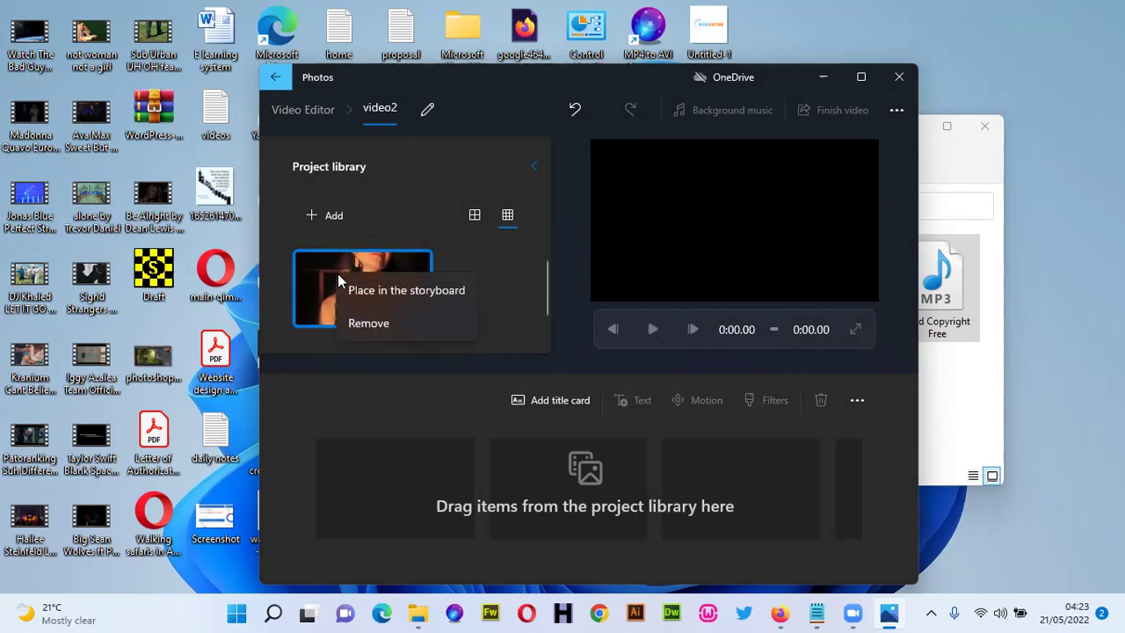
{"action": "left_click", "coordinate": [422, 290]}
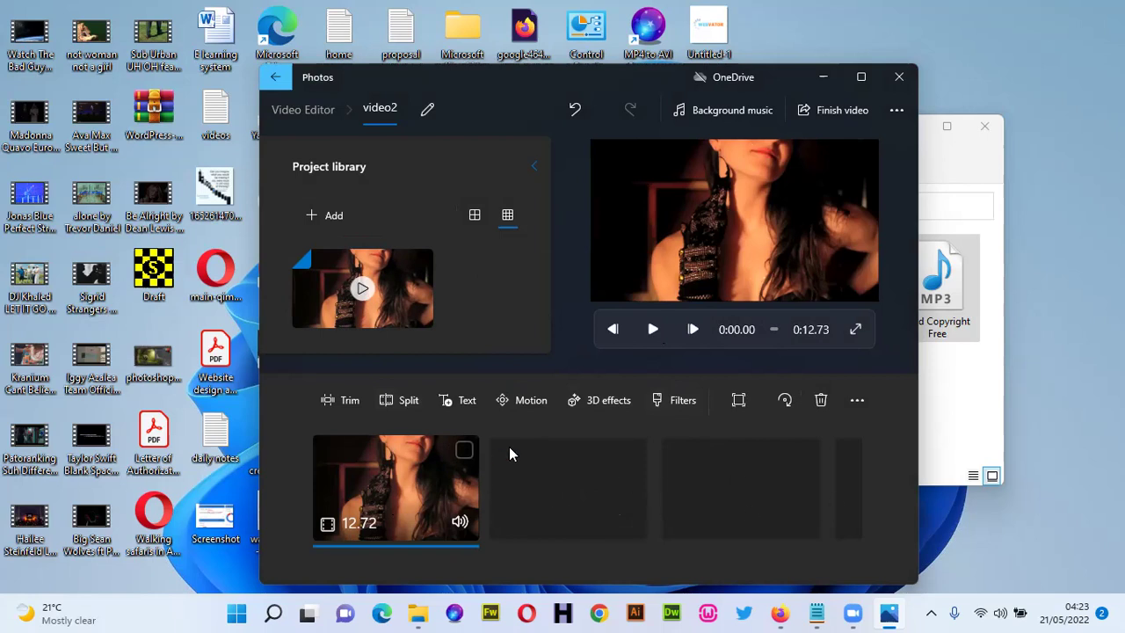
- Play and pause the clip 1 preview, then bring up the From this PC picker again
{"action": "left_click", "coordinate": [654, 327]}
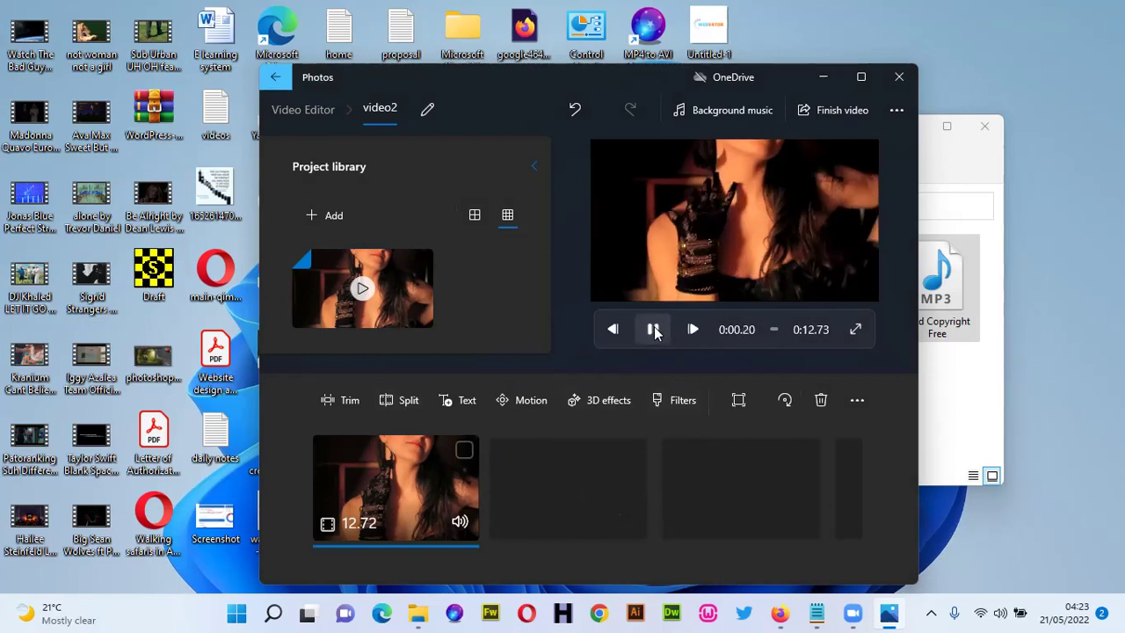
{"action": "key", "text": "space"}
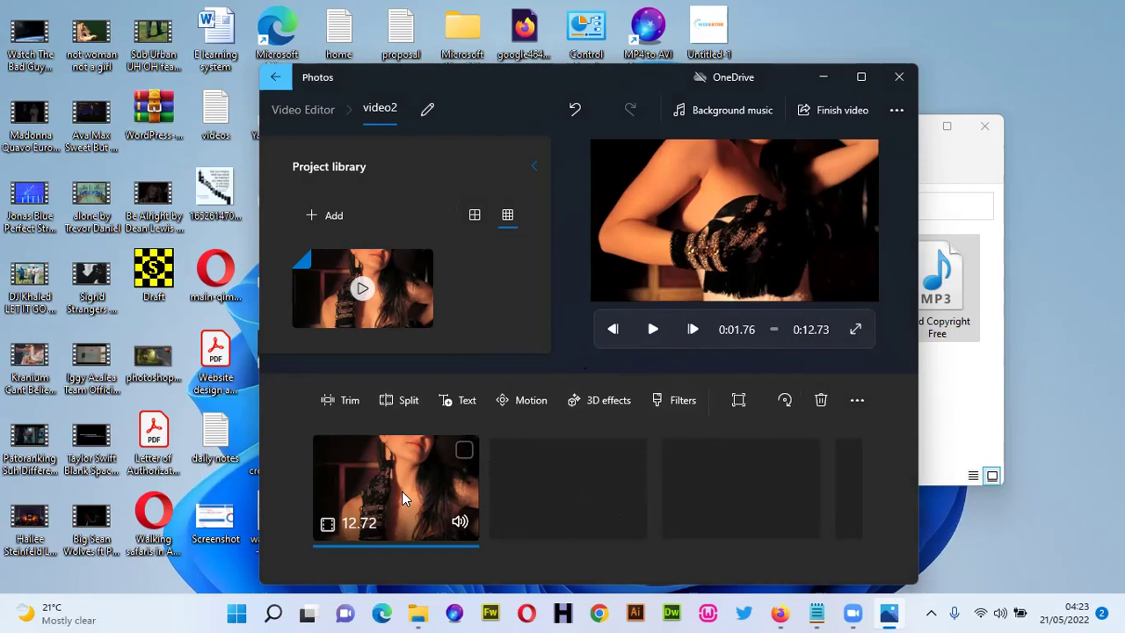
{"action": "left_click", "coordinate": [325, 221]}
{"action": "left_click", "coordinate": [320, 264]}
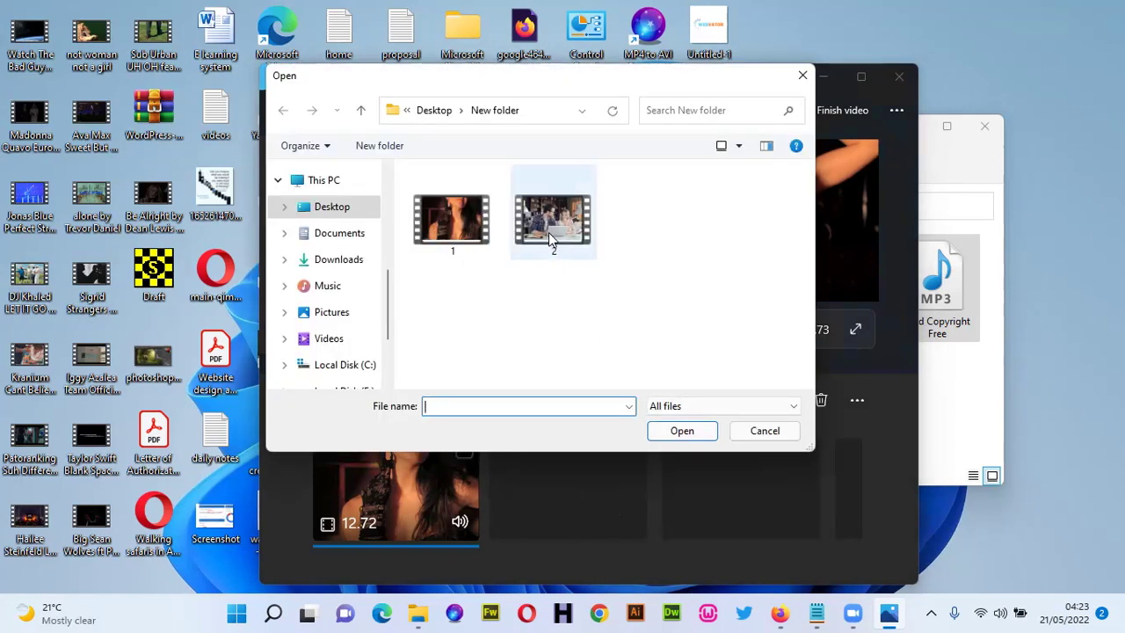
- Import clip 2 (22.89 s), place it after clip 1, and preview the 0:35.63 video
{"action": "double_click", "coordinate": [546, 234]}
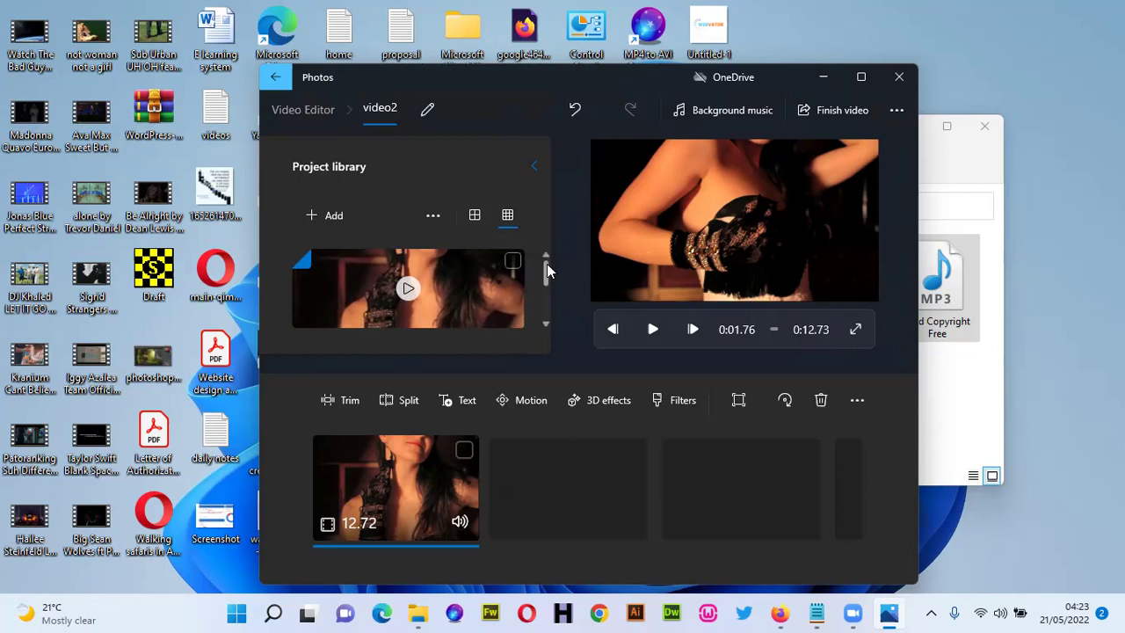
{"action": "left_click_drag", "start_coordinate": [545, 264], "coordinate": [542, 294]}
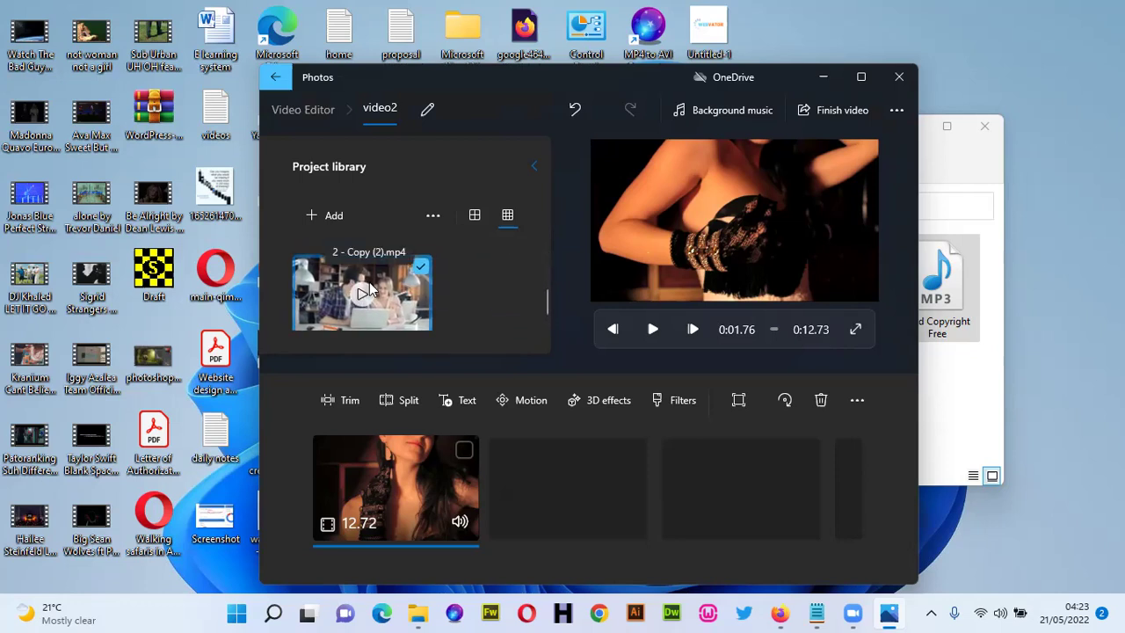
{"action": "left_click_drag", "start_coordinate": [546, 295], "coordinate": [542, 327]}
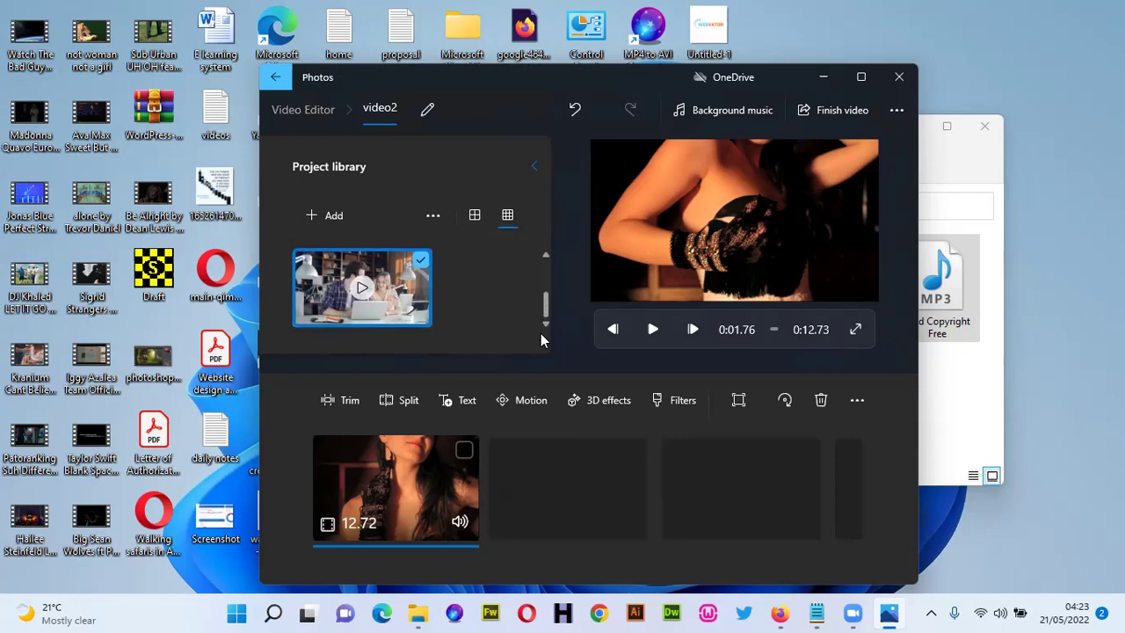
{"action": "scroll", "coordinate": [459, 302], "scroll_direction": "up", "scroll_amount": 1}
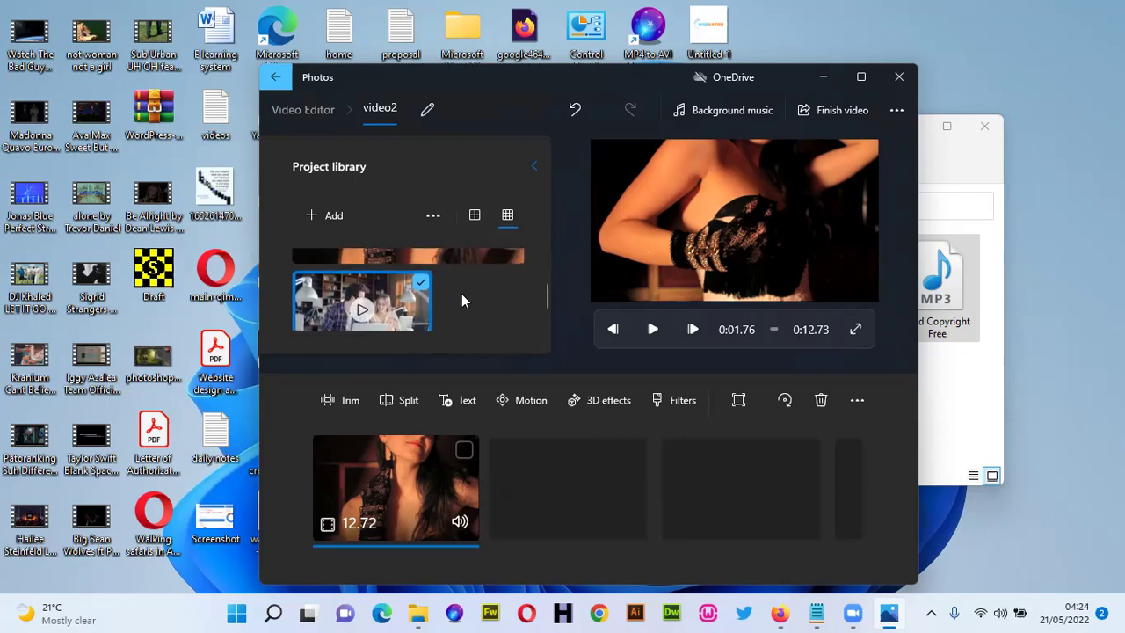
{"action": "right_click", "coordinate": [326, 284]}
{"action": "left_click", "coordinate": [380, 299]}
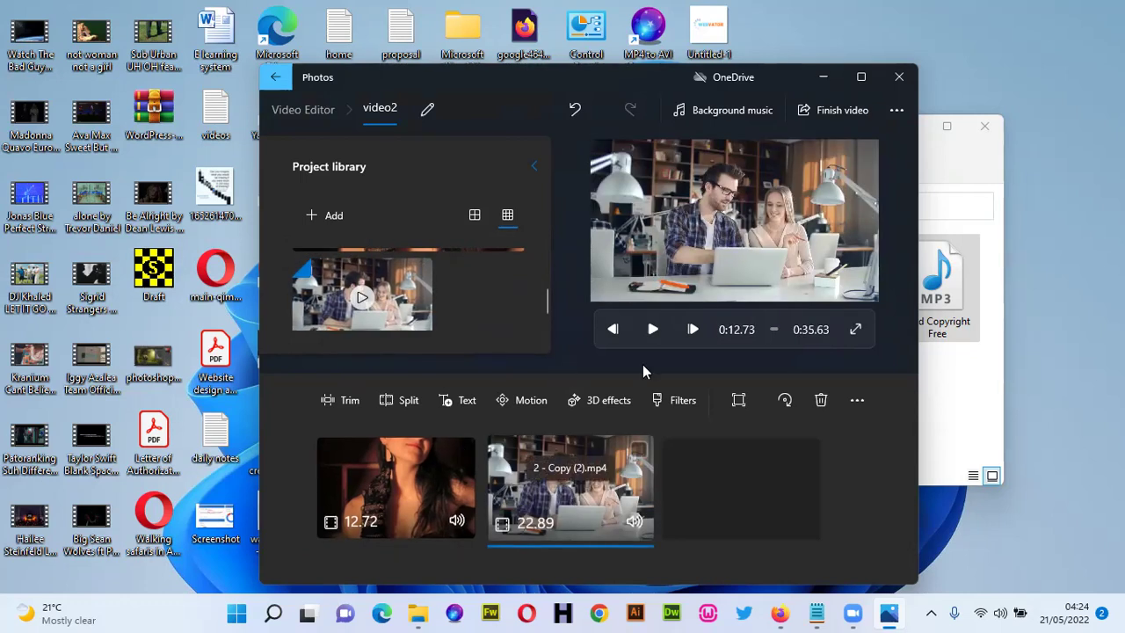
{"action": "left_click", "coordinate": [652, 330]}
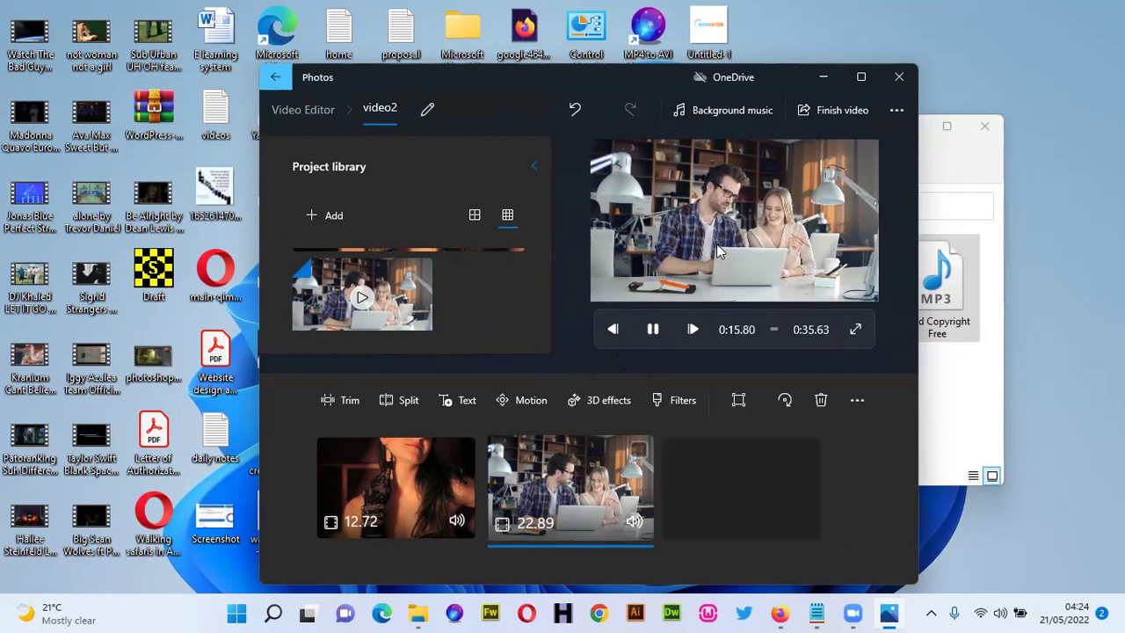
{"action": "left_click", "coordinate": [411, 480]}
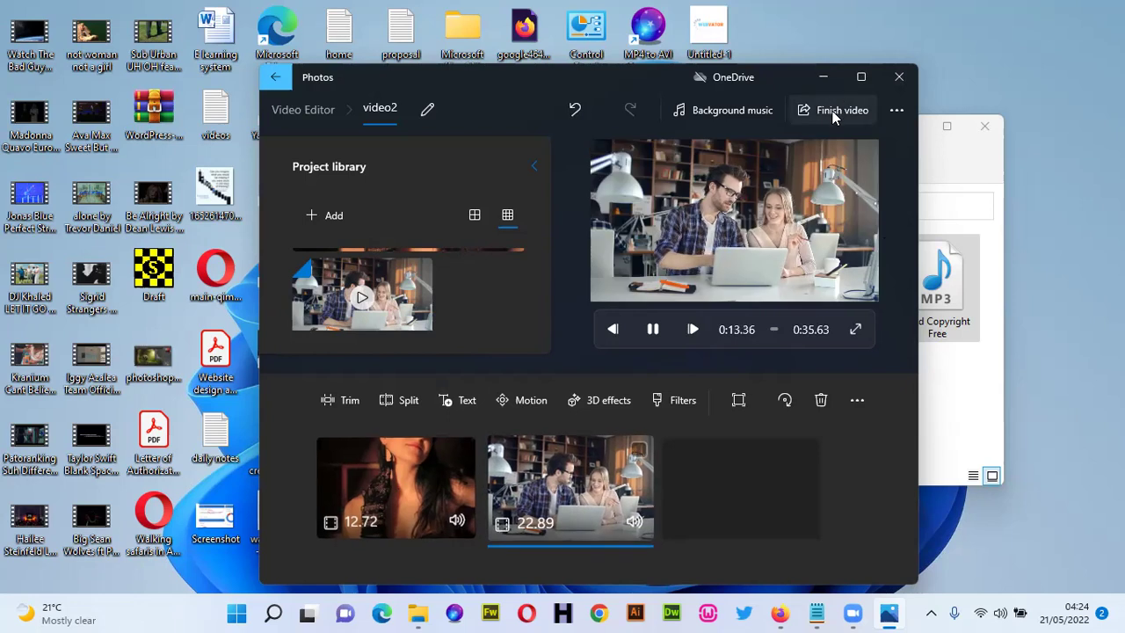
- Browse the background music tracks, then cancel without choosing one
{"action": "left_click", "coordinate": [724, 112]}
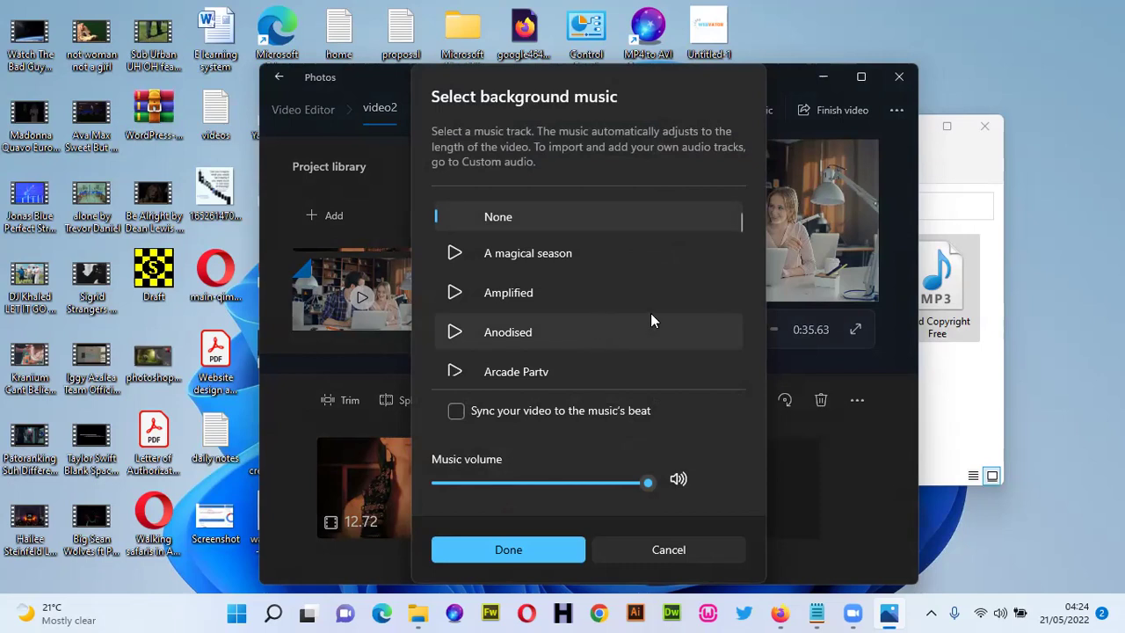
{"action": "scroll", "coordinate": [548, 254], "scroll_direction": "down", "scroll_amount": 5}
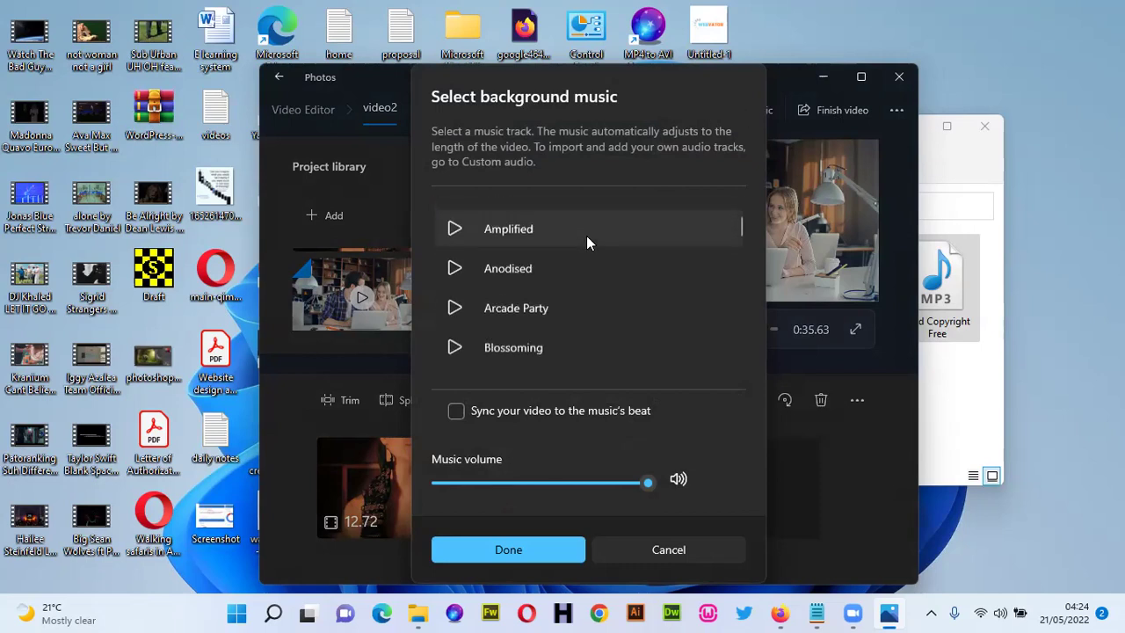
{"action": "scroll", "coordinate": [611, 241], "scroll_direction": "up", "scroll_amount": 4}
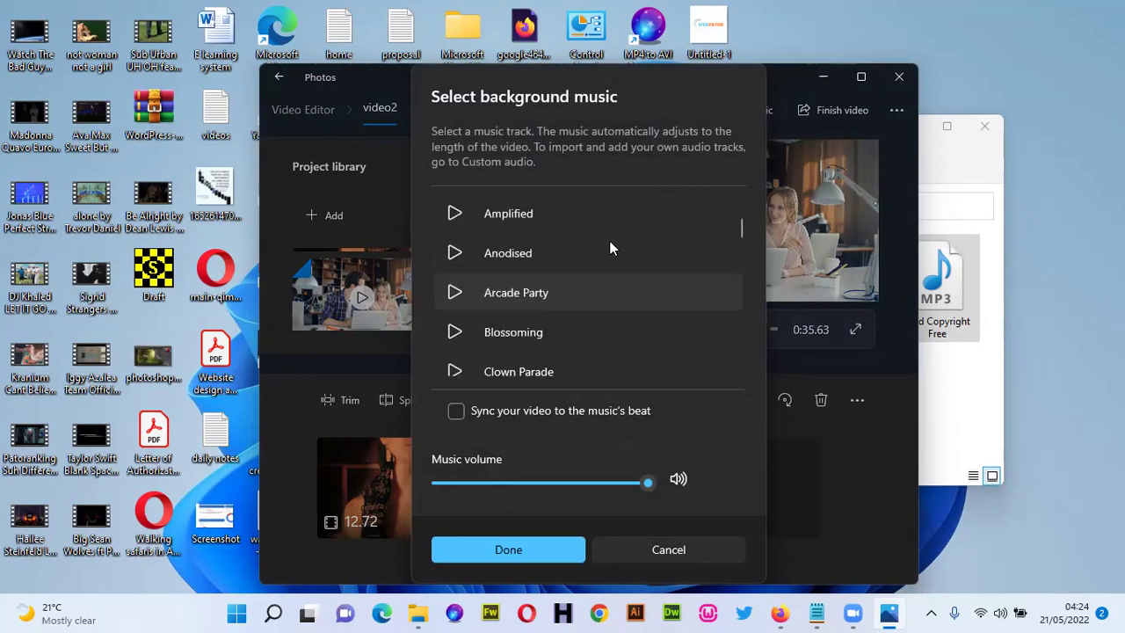
{"action": "scroll", "coordinate": [567, 273], "scroll_direction": "up", "scroll_amount": 1}
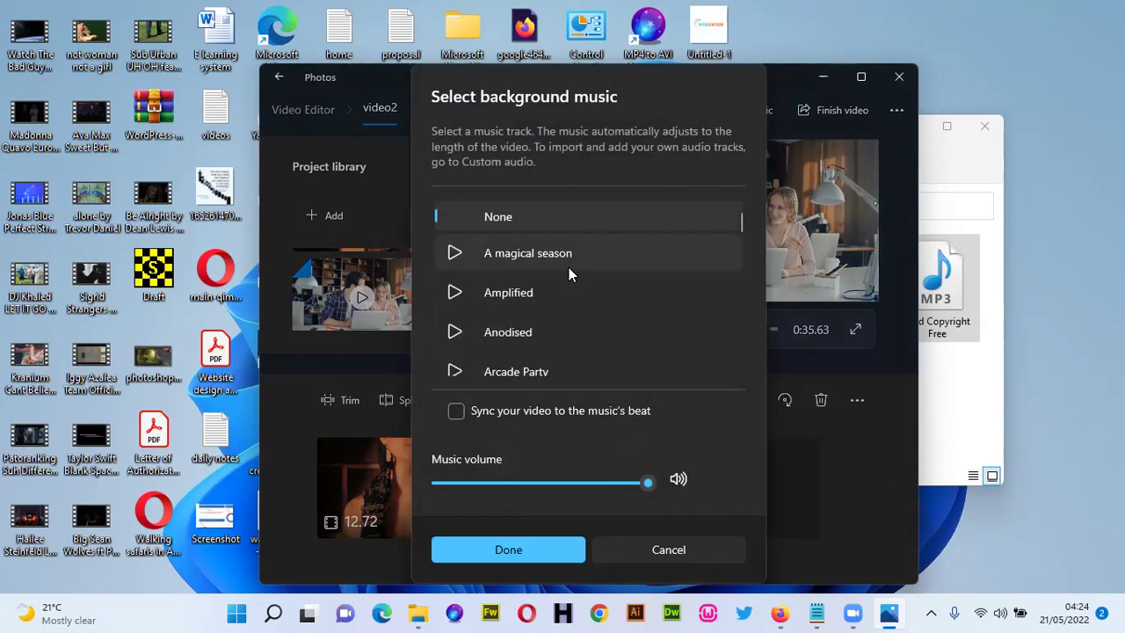
{"action": "scroll", "coordinate": [571, 267], "scroll_direction": "down", "scroll_amount": 10}
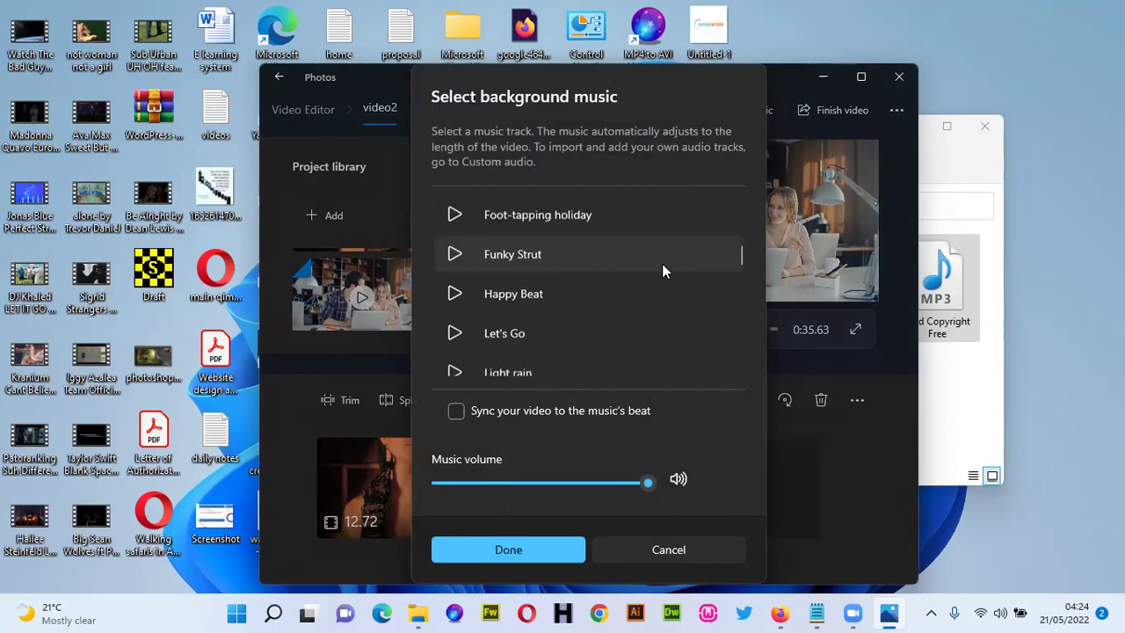
{"action": "scroll", "coordinate": [668, 290], "scroll_direction": "down", "scroll_amount": 3}
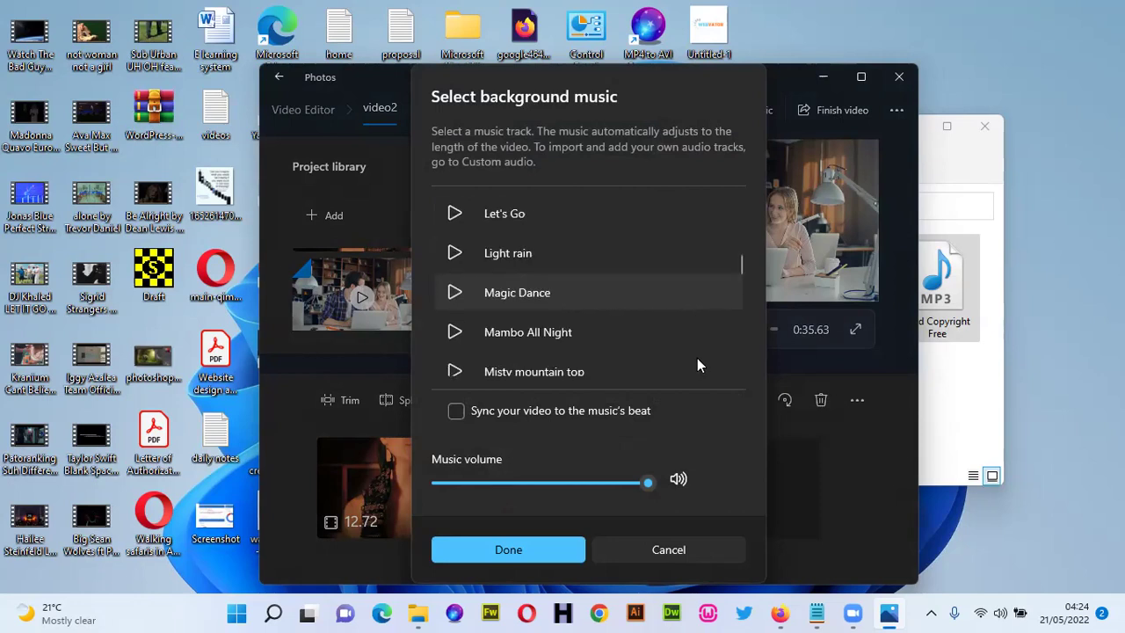
{"action": "left_click", "coordinate": [690, 548]}
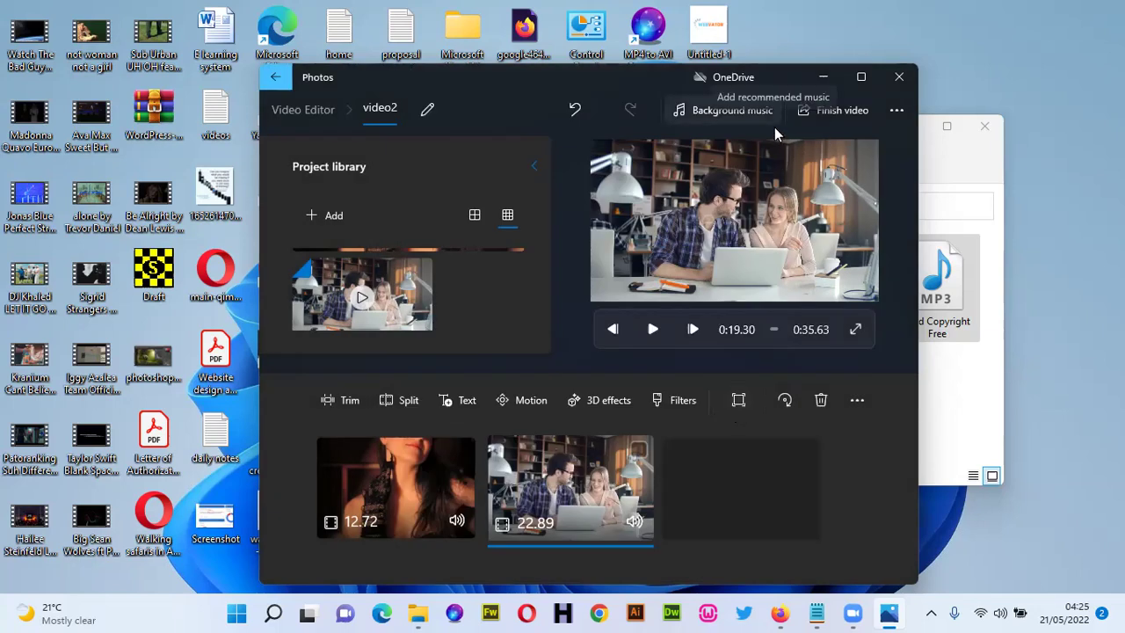
- Maximize the Photos window, after briefly restoring it and opening the See more menu
{"action": "left_click", "coordinate": [861, 76]}
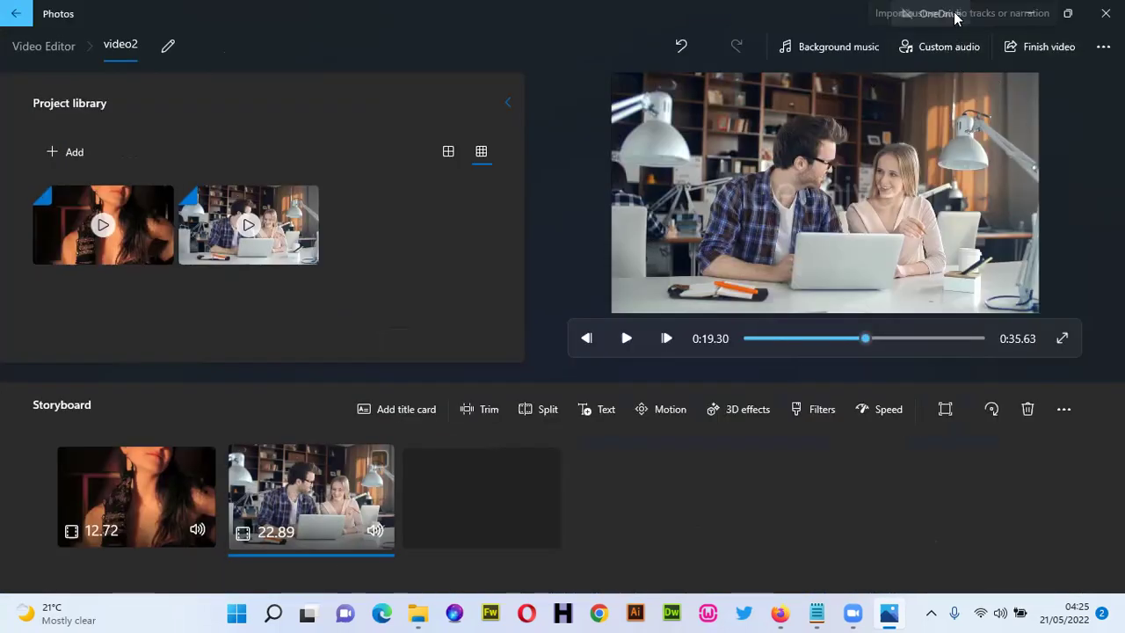
{"action": "left_click", "coordinate": [1065, 16]}
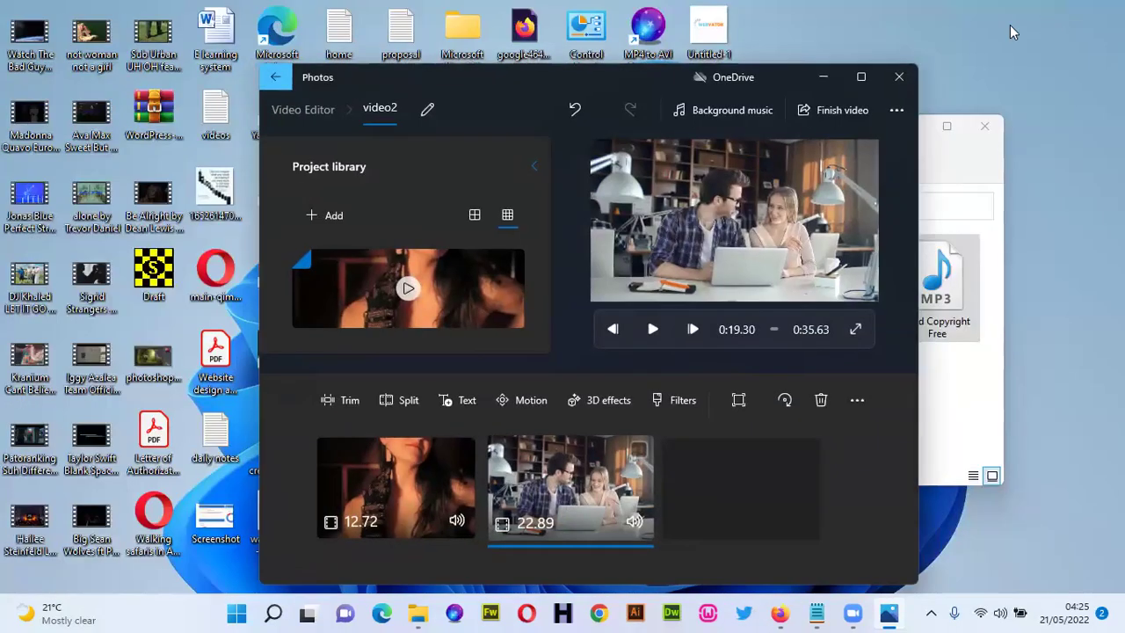
{"action": "left_click", "coordinate": [897, 112]}
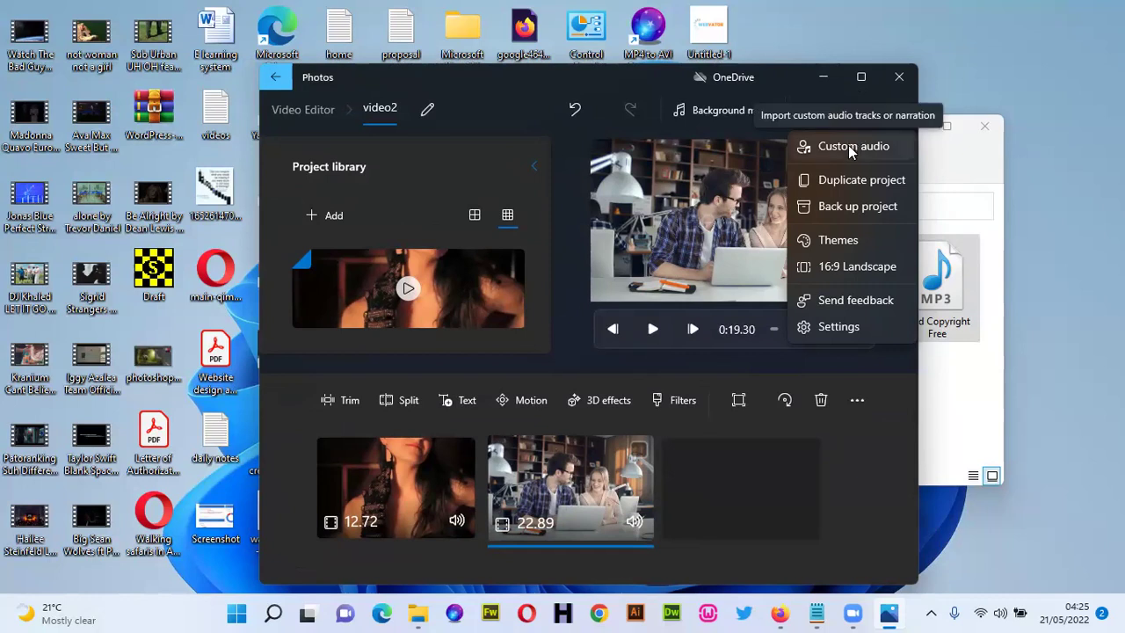
{"action": "left_click", "coordinate": [860, 78]}
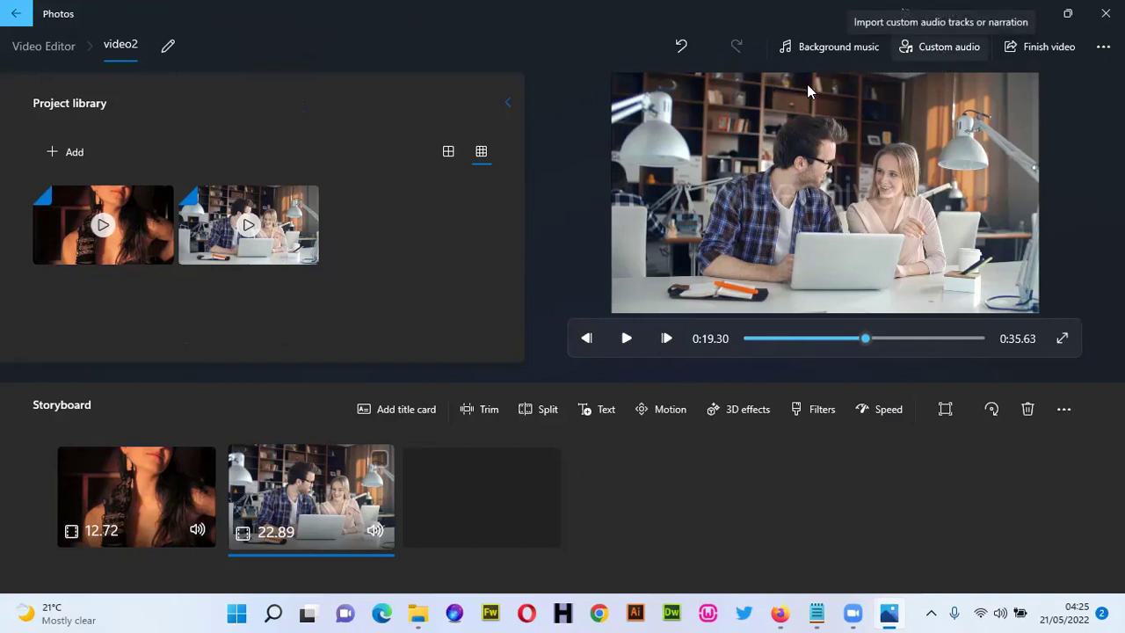
- Open the Custom audio panel and scrub the preview back to the video's start
{"action": "left_click", "coordinate": [949, 47]}
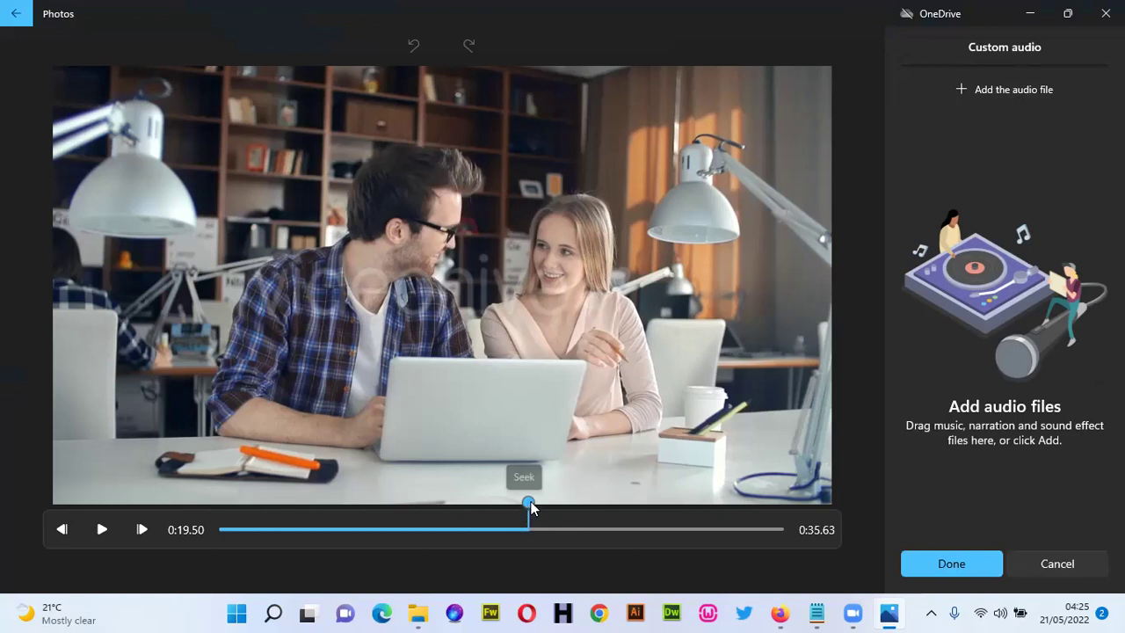
{"action": "left_click_drag", "start_coordinate": [529, 500], "coordinate": [510, 515]}
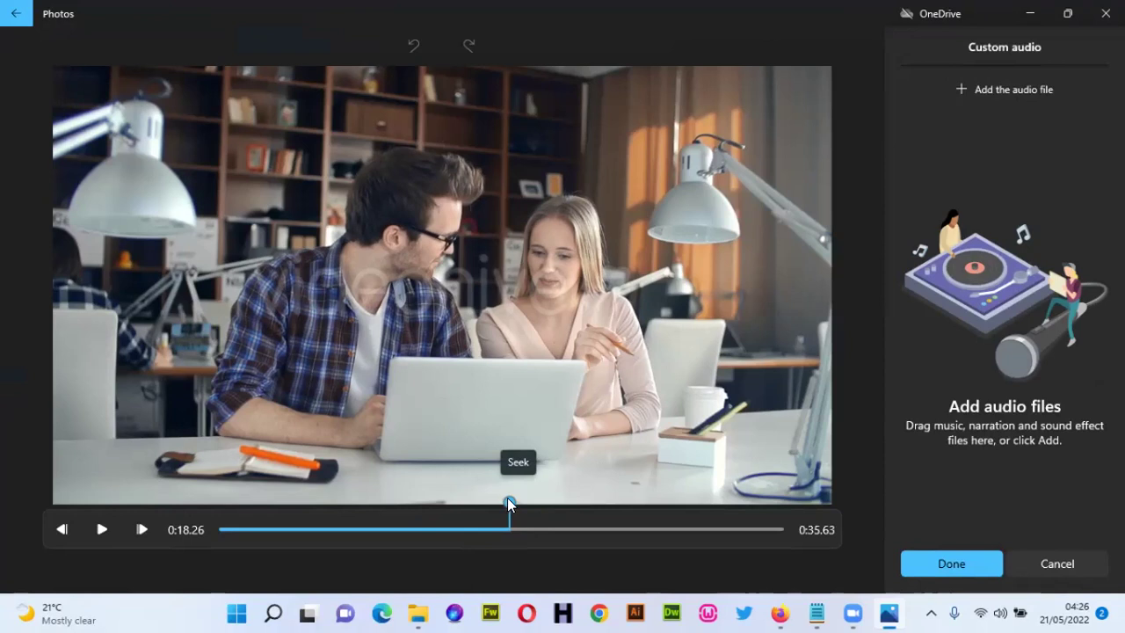
{"action": "left_click_drag", "start_coordinate": [506, 502], "coordinate": [162, 529]}
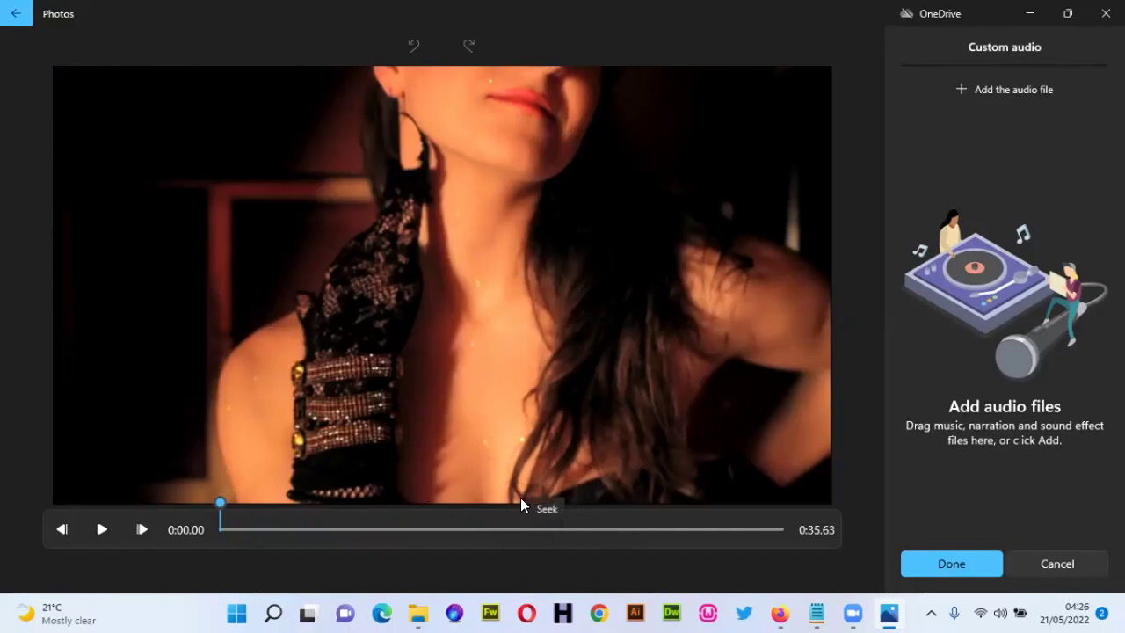
{"action": "left_click_drag", "start_coordinate": [219, 501], "coordinate": [146, 511]}
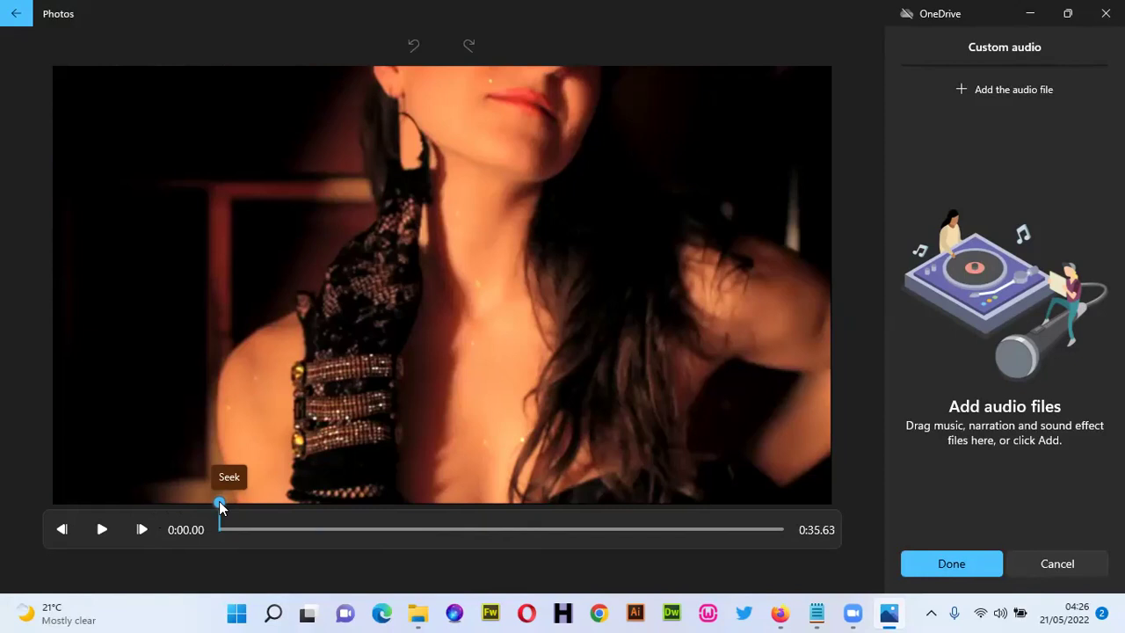
- Add Cold Copyright Free.mp3 from the Desktop's New folder as the custom audio track
{"action": "left_click", "coordinate": [986, 92]}
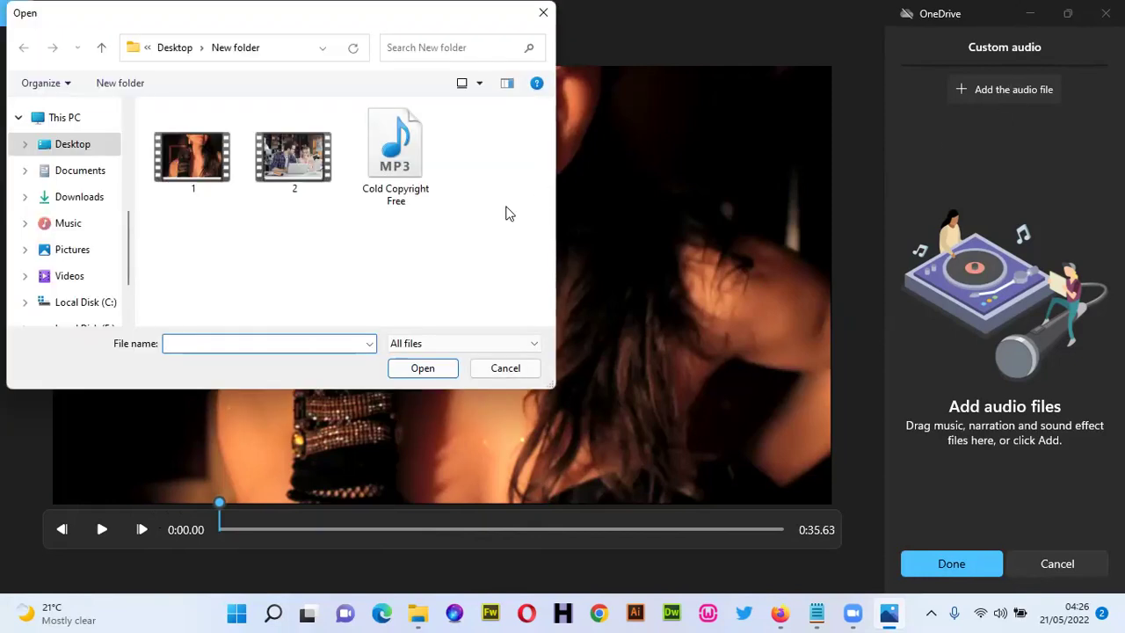
{"action": "left_click", "coordinate": [73, 151]}
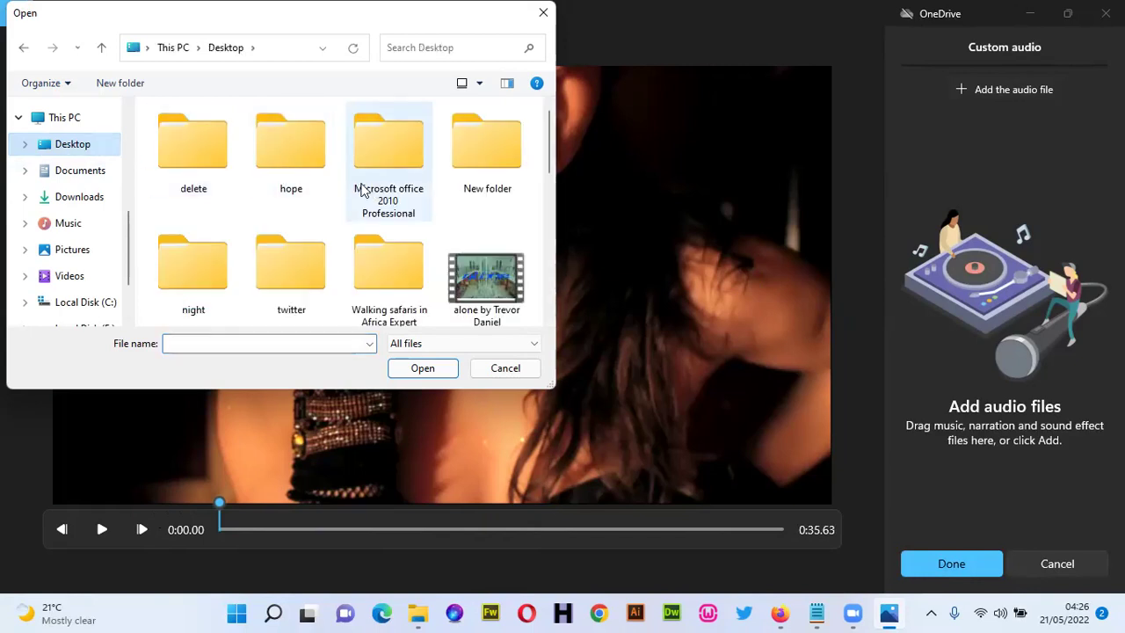
{"action": "double_click", "coordinate": [471, 172]}
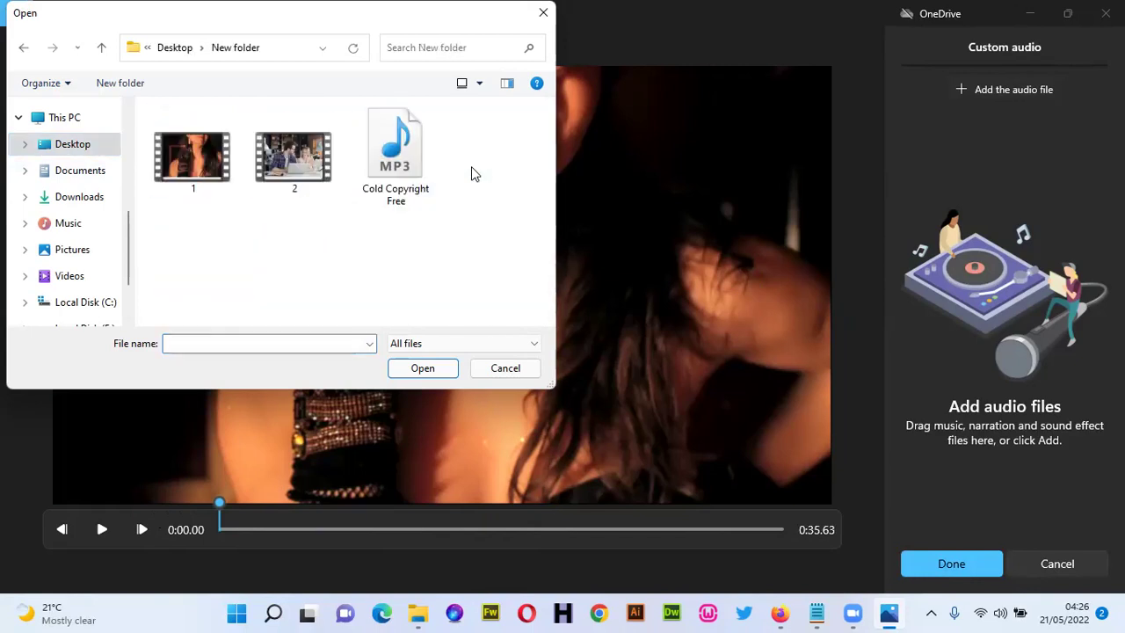
{"action": "left_click", "coordinate": [385, 180]}
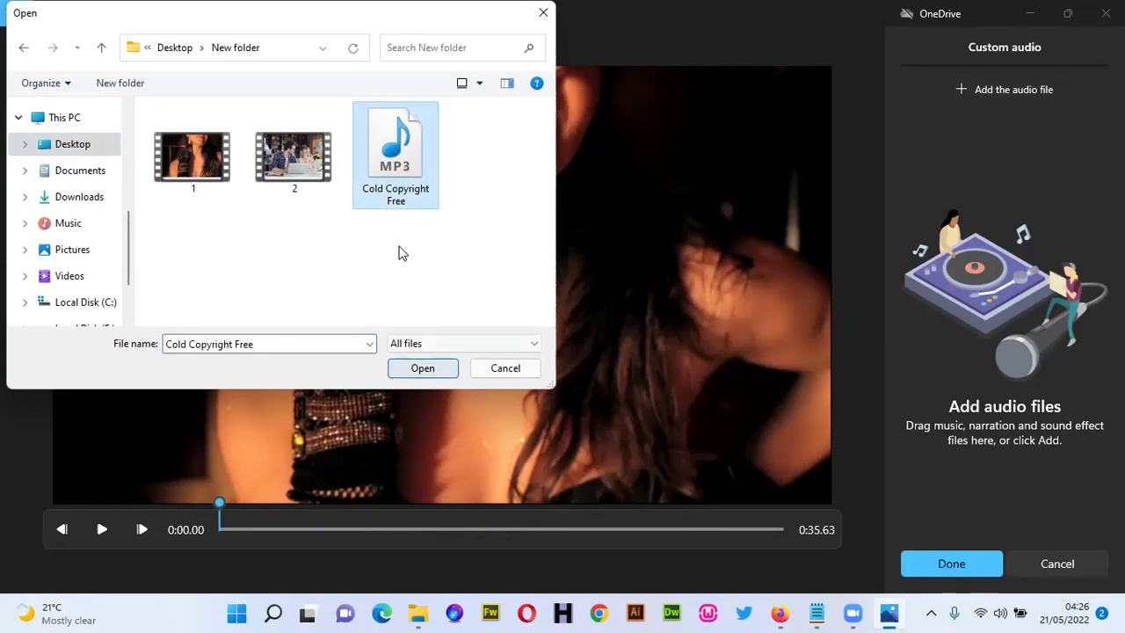
{"action": "left_click", "coordinate": [422, 369]}
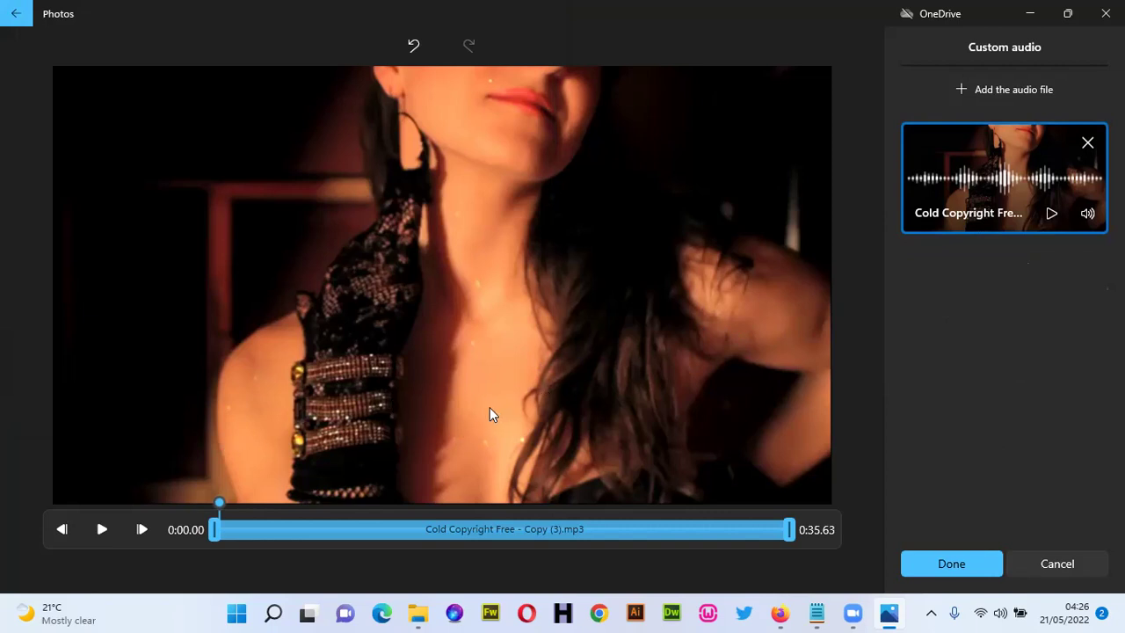
- Preview the video with the Cold Copyright Free track, pausing at about 0:20
{"action": "left_click", "coordinate": [102, 531]}
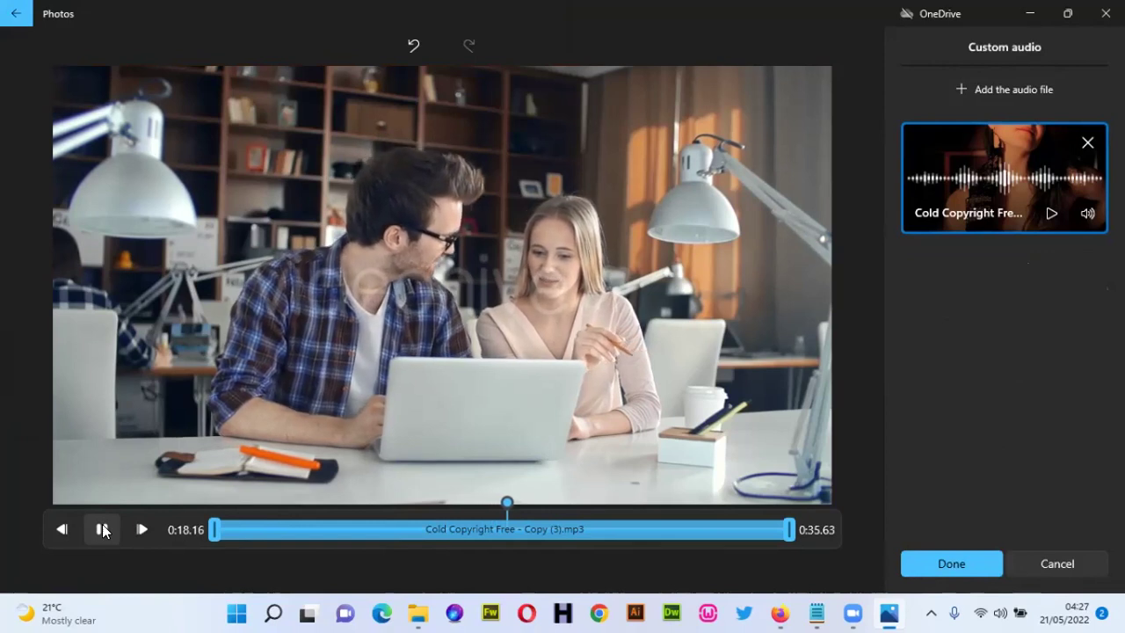
{"action": "left_click", "coordinate": [104, 531]}
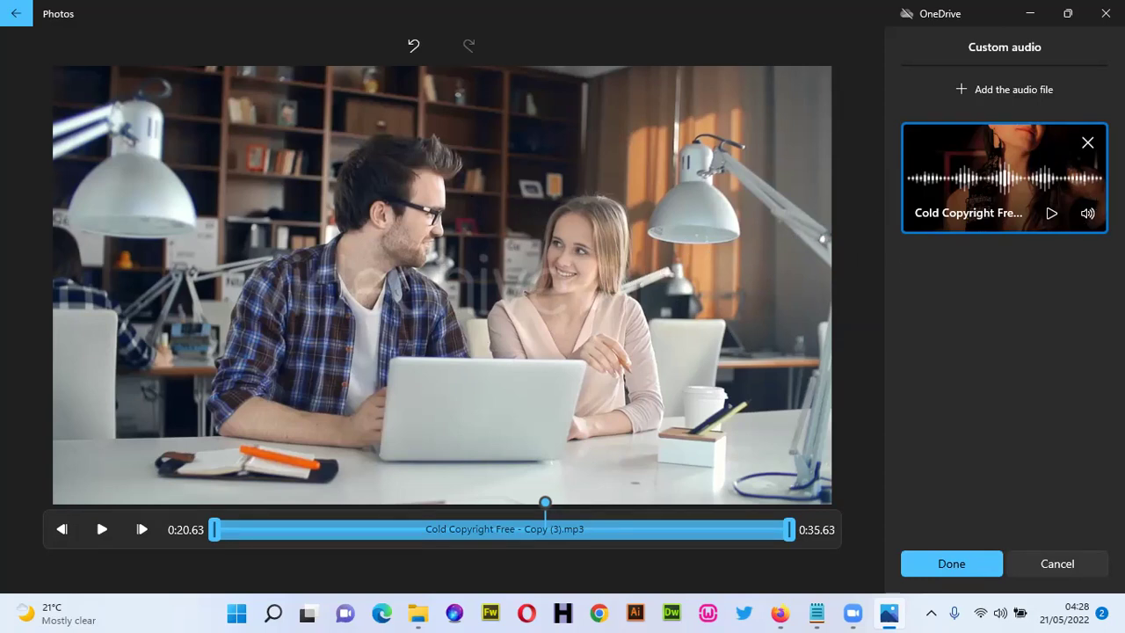
- Lower the track volume from 100 to 83 and replay the video from the start
{"action": "left_click", "coordinate": [1088, 216]}
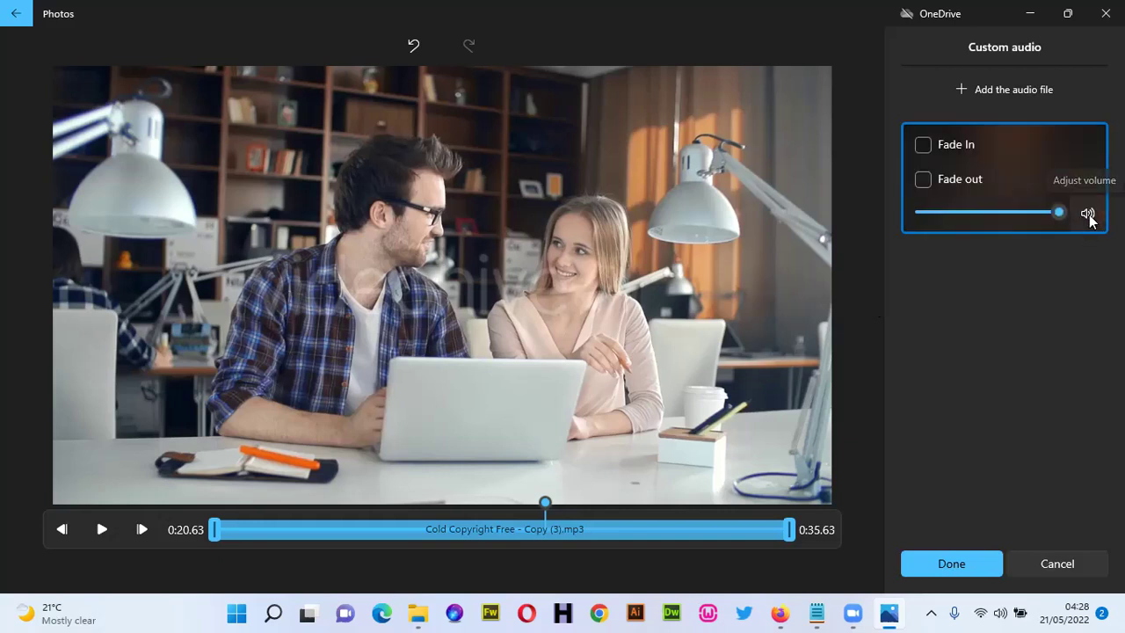
{"action": "left_click_drag", "start_coordinate": [1059, 212], "coordinate": [994, 213]}
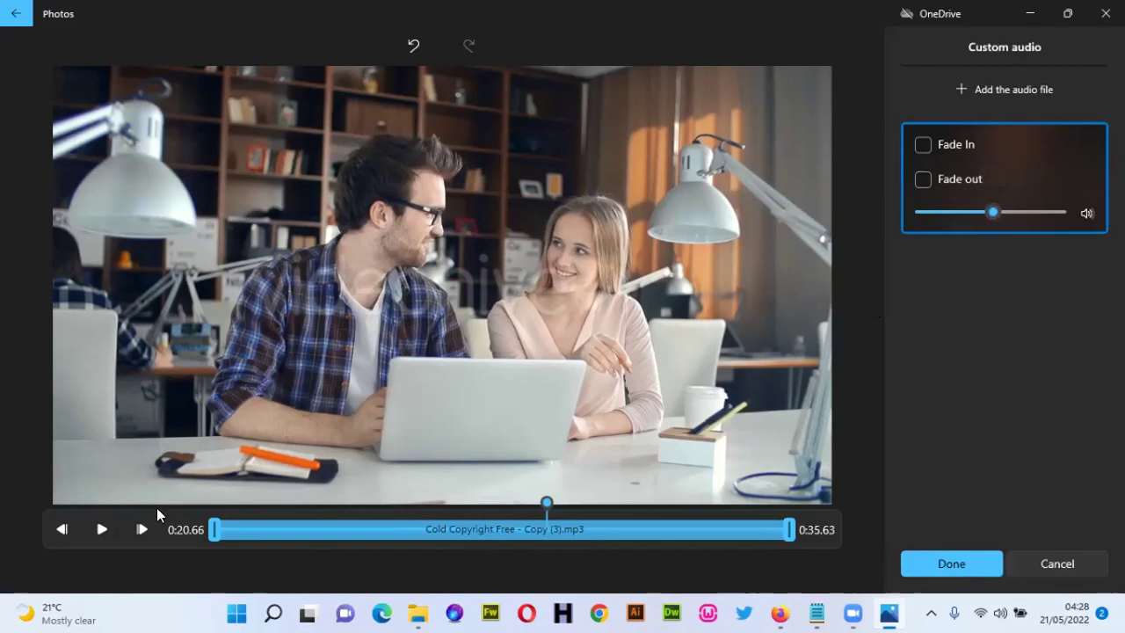
{"action": "left_click_drag", "start_coordinate": [545, 506], "coordinate": [171, 501]}
{"action": "left_click", "coordinate": [102, 529]}
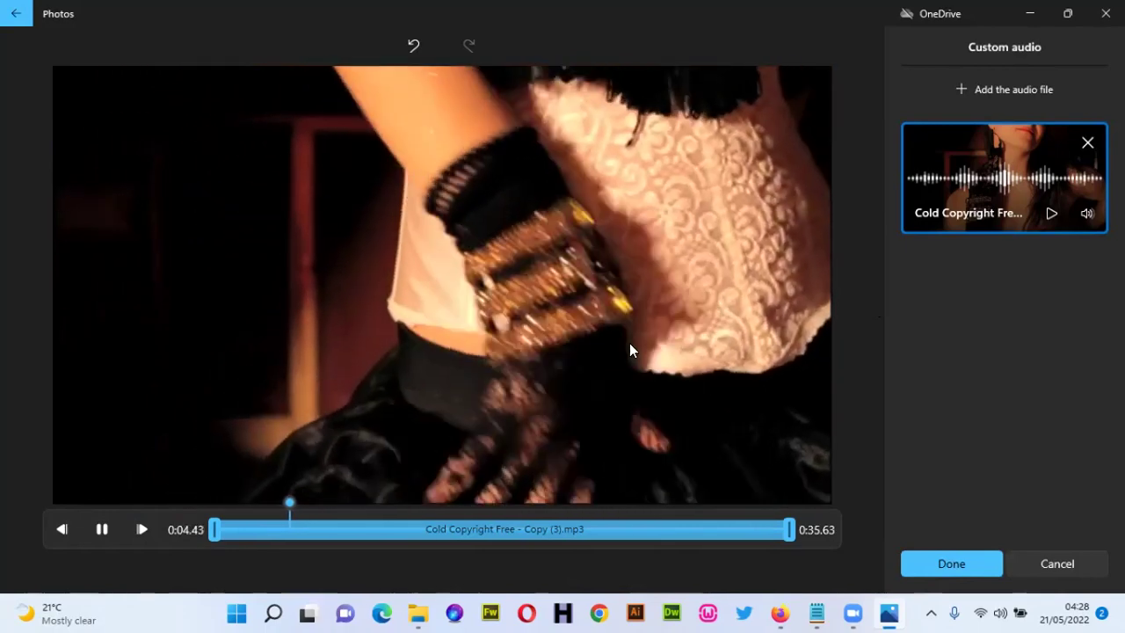
- Settle the track volume at about 35, pause at 0:27.46, and apply the custom audio
{"action": "left_click", "coordinate": [1088, 213]}
{"action": "left_click_drag", "start_coordinate": [982, 219], "coordinate": [949, 215]}
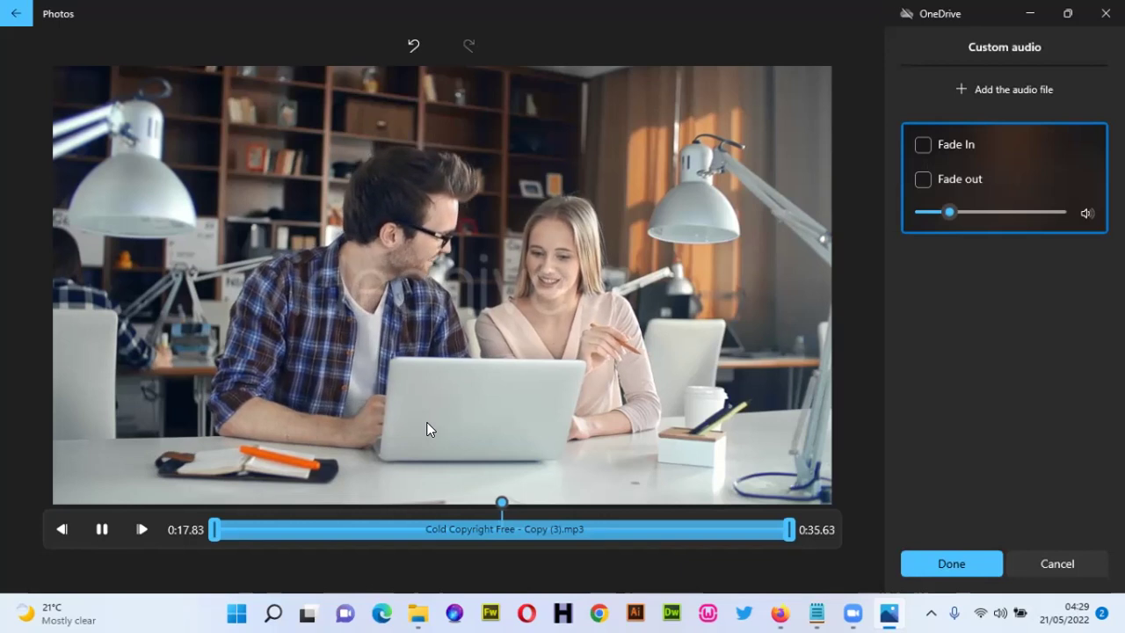
{"action": "left_click_drag", "start_coordinate": [949, 211], "coordinate": [971, 213]}
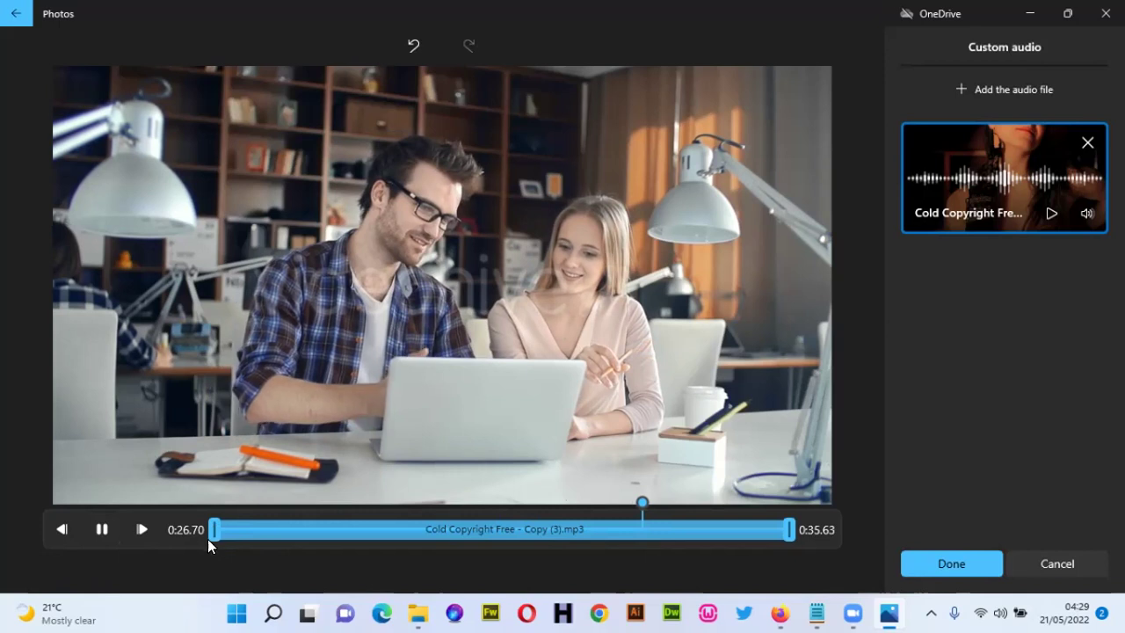
{"action": "left_click", "coordinate": [99, 529]}
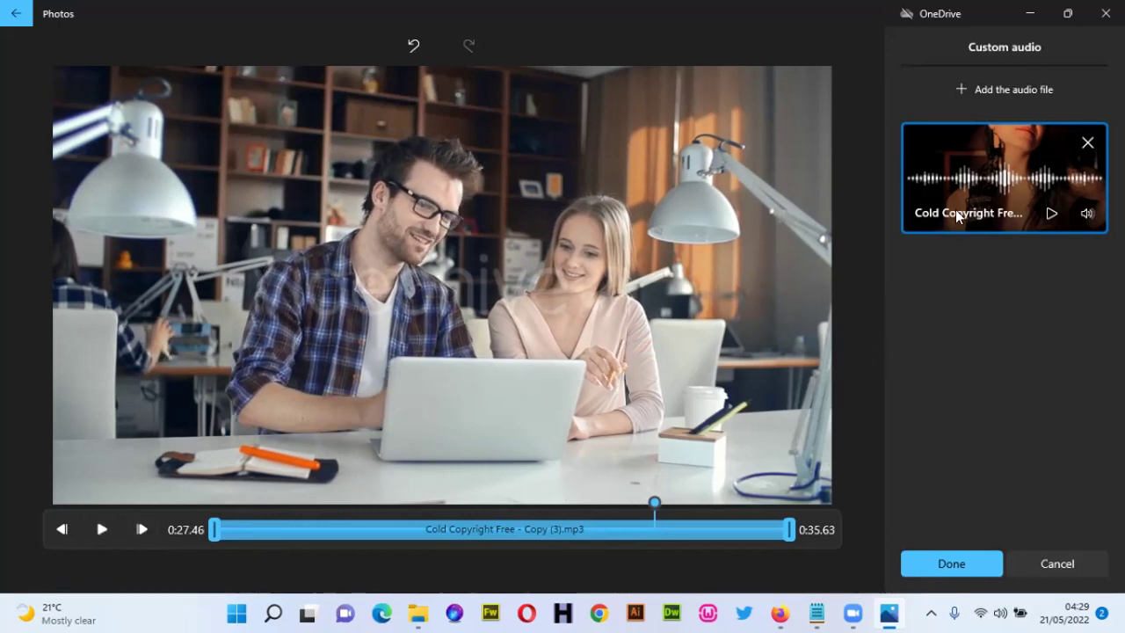
{"action": "left_click", "coordinate": [949, 565]}
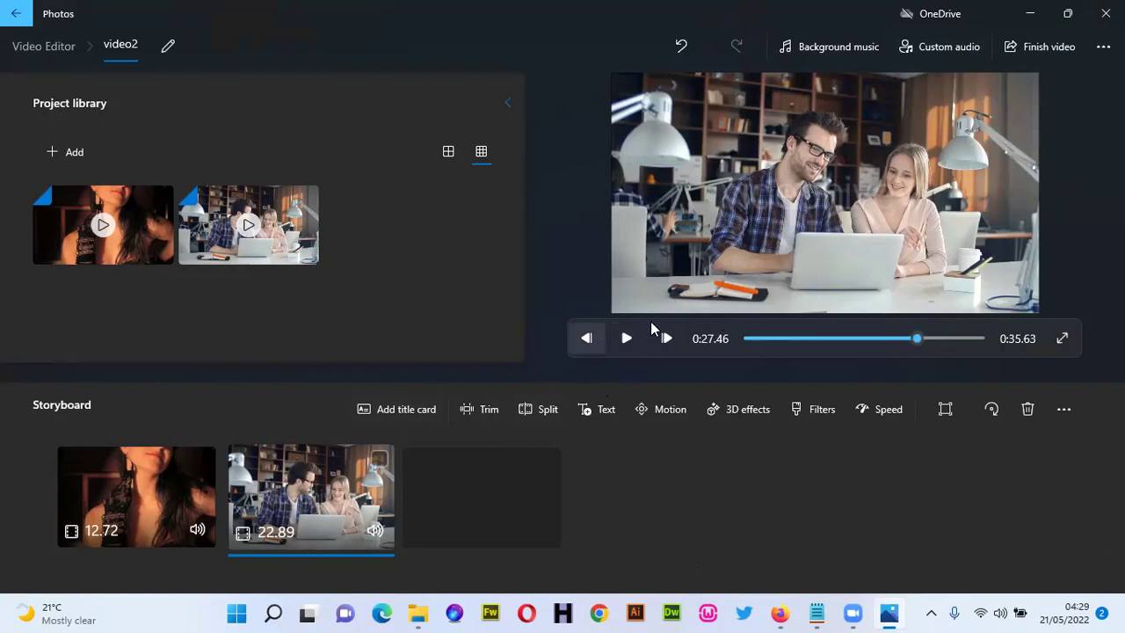
{"action": "left_click", "coordinate": [120, 491]}
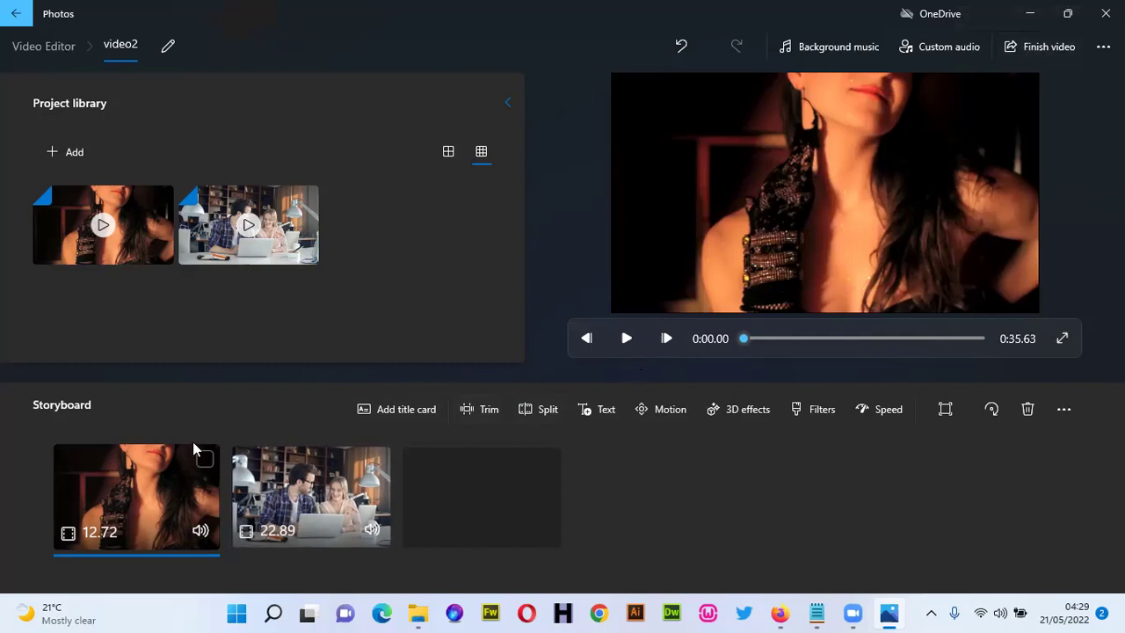
{"action": "left_click", "coordinate": [626, 339]}
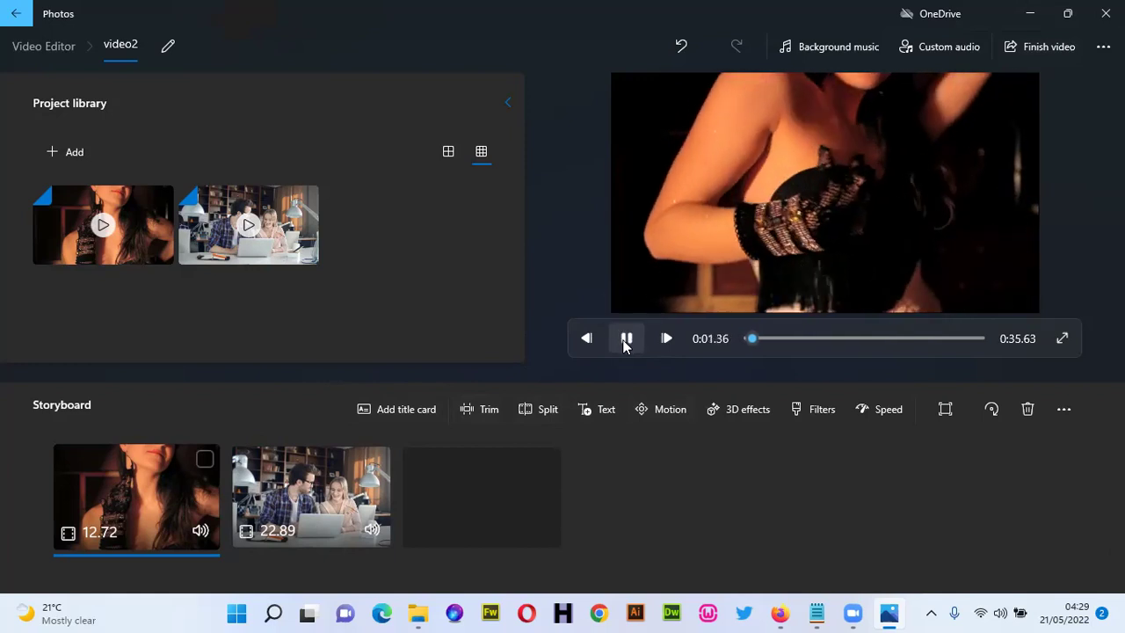